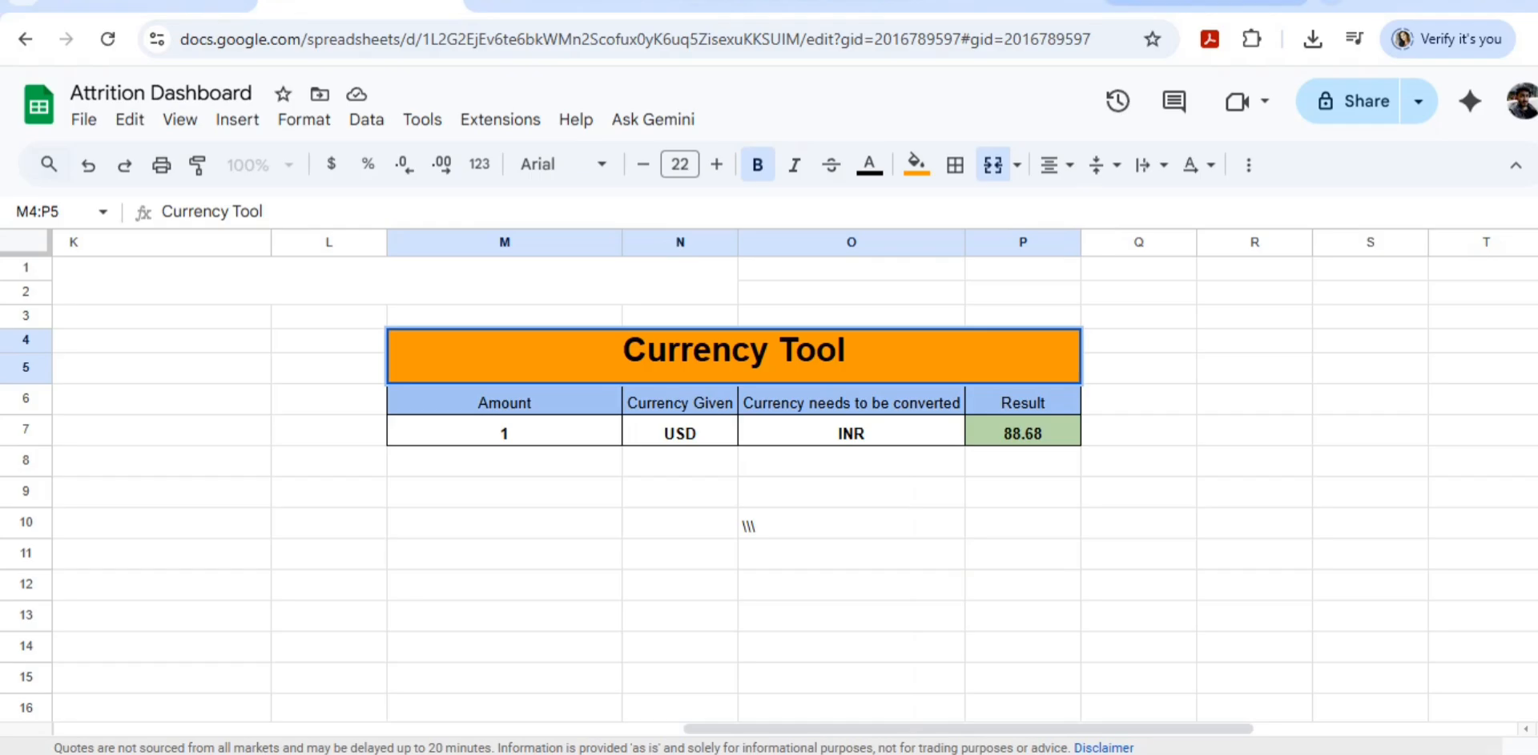
click(1207, 4)
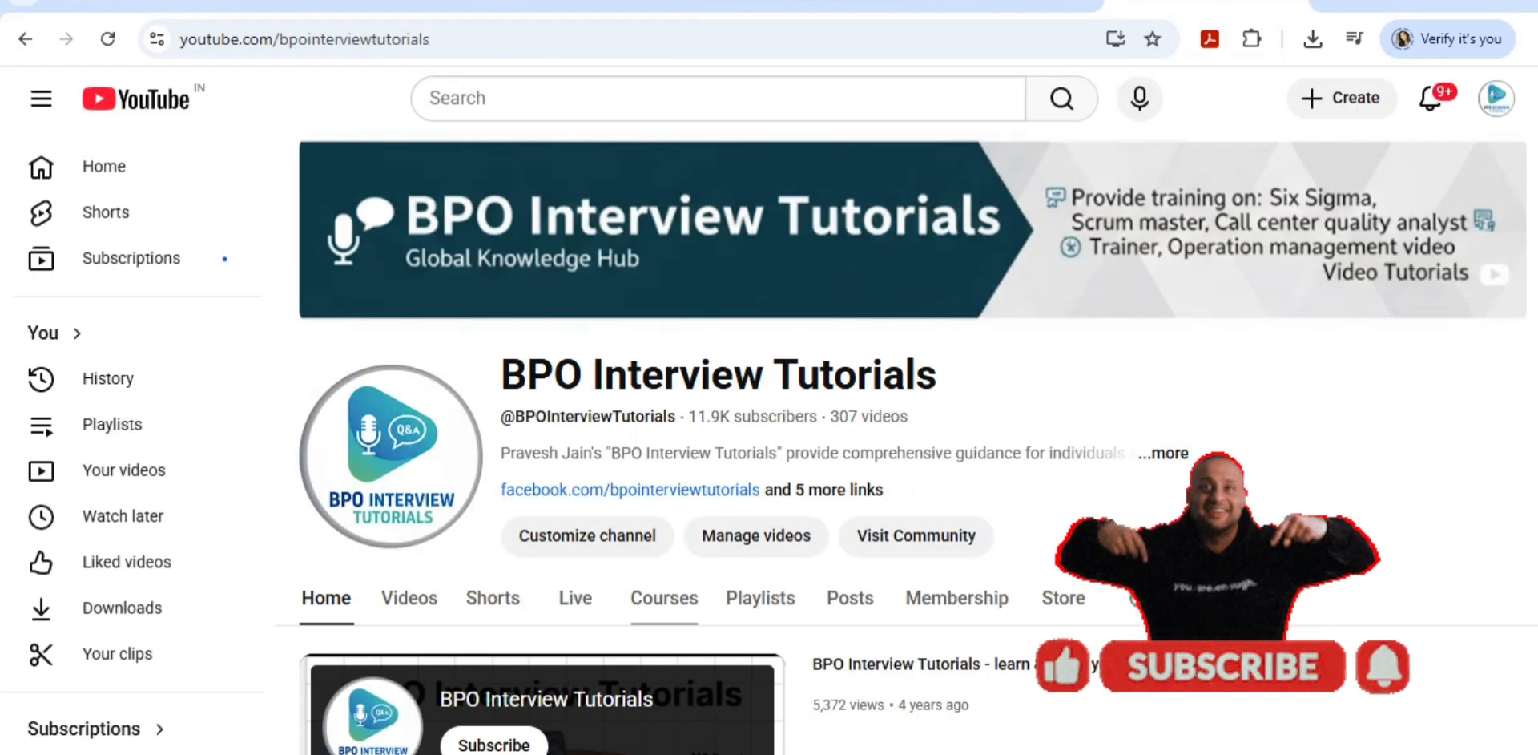
scroll(913, 425, down, 3)
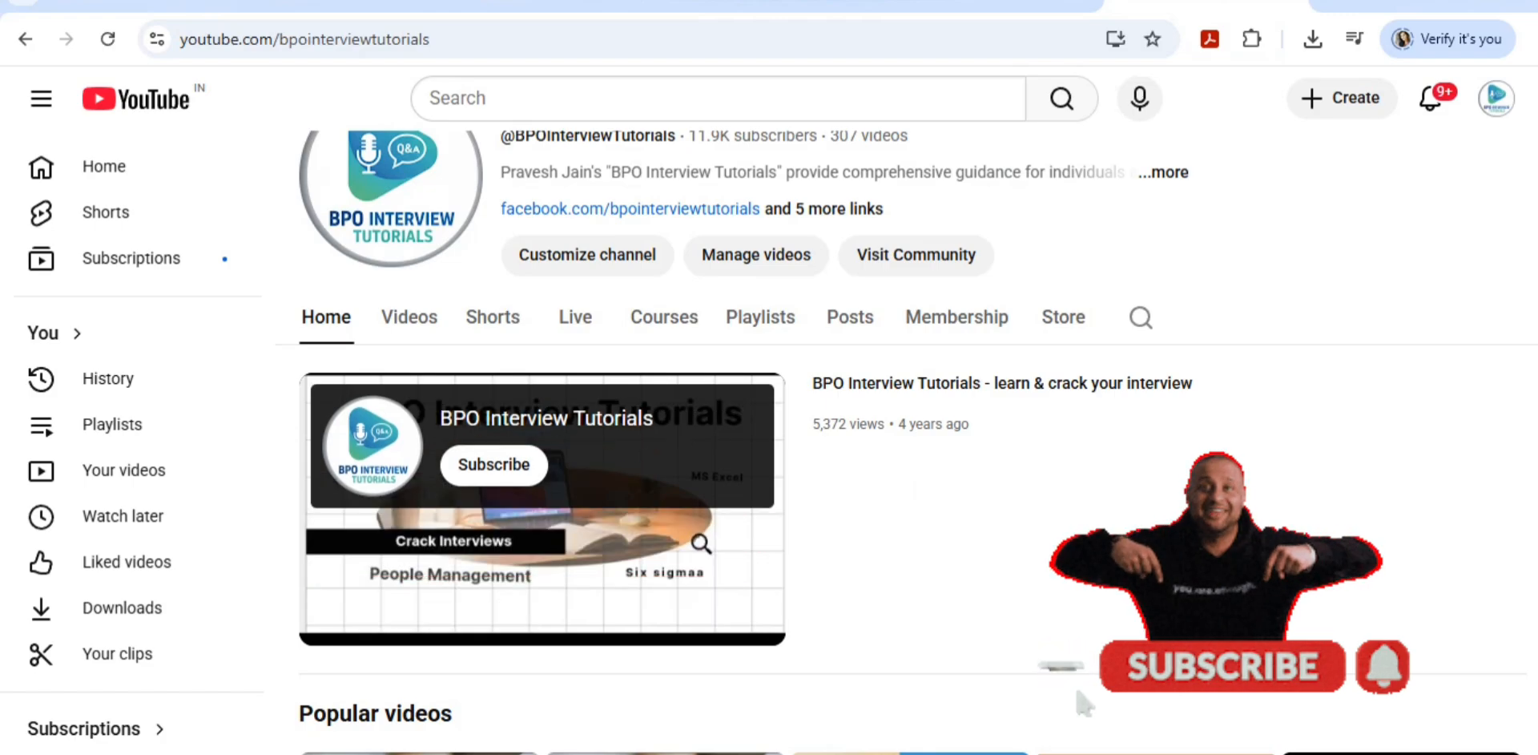
click(760, 317)
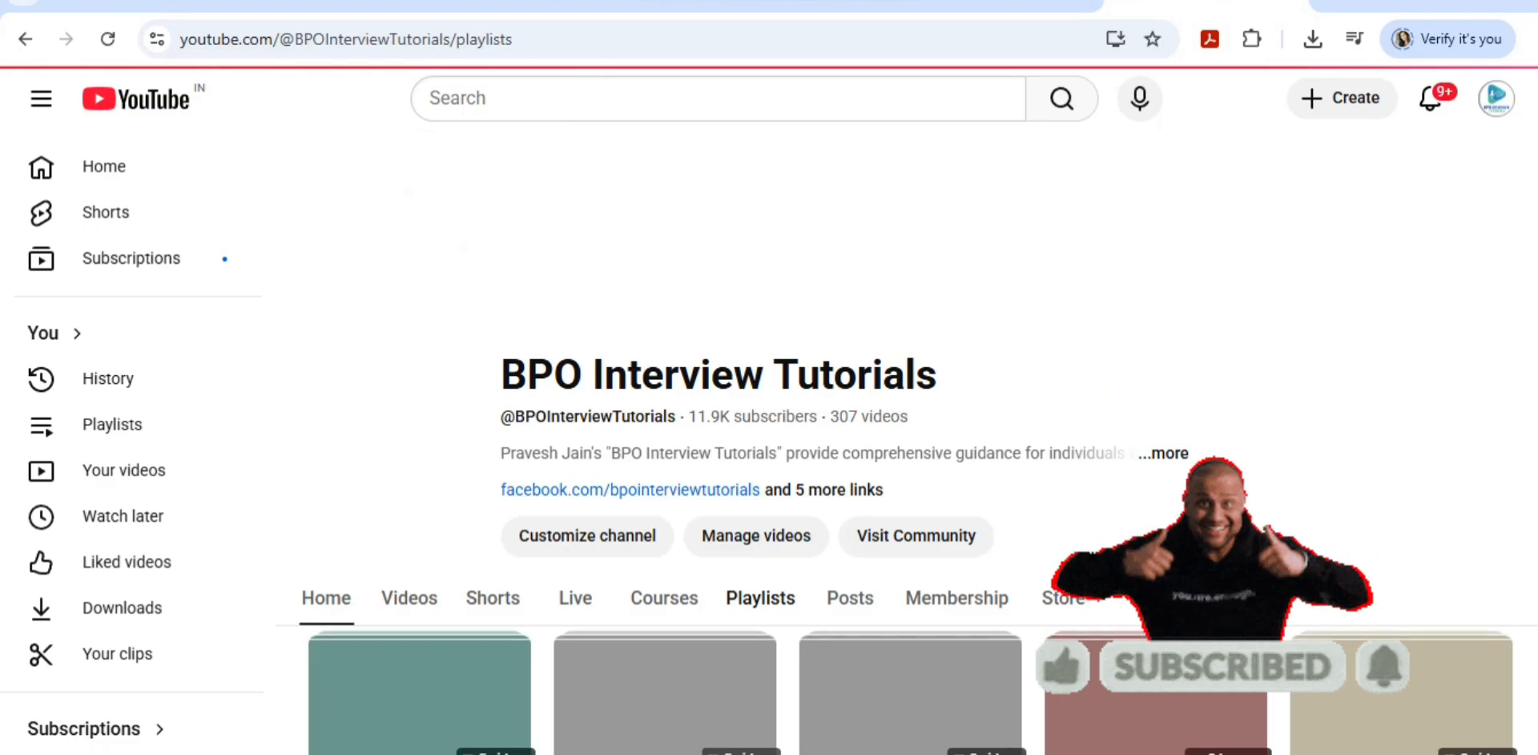
scroll(905, 481, down, 5)
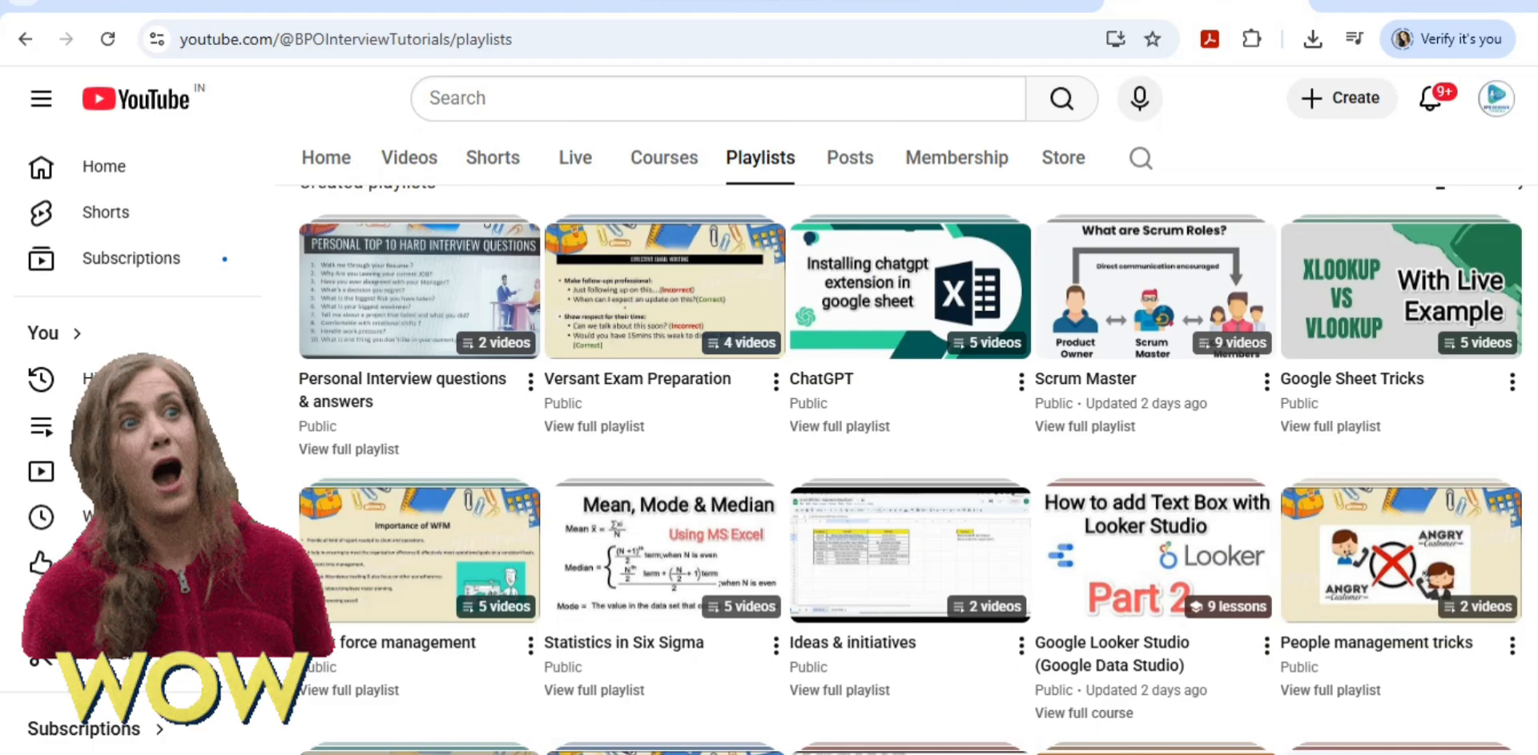
scroll(905, 480, down, 5)
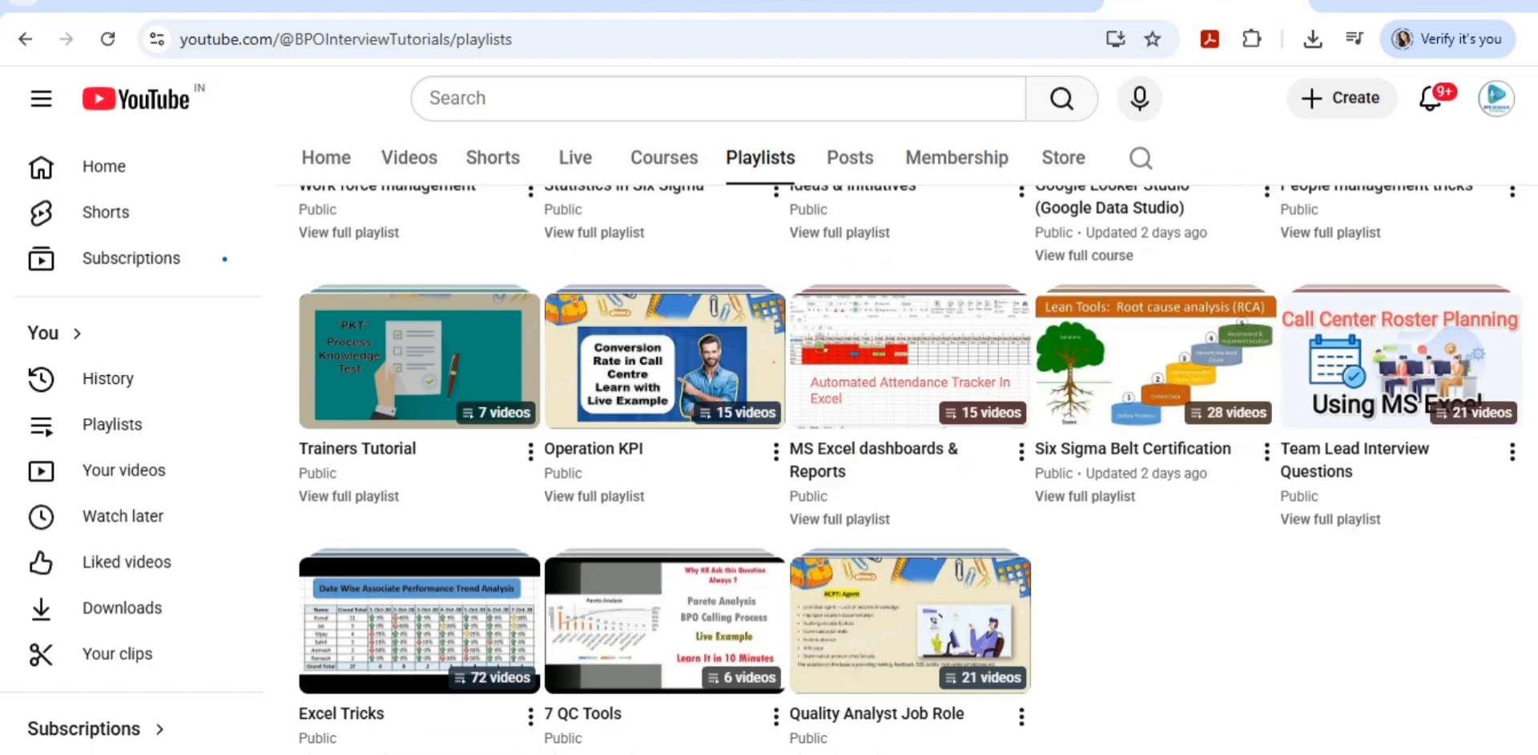
scroll(905, 465, up, 3)
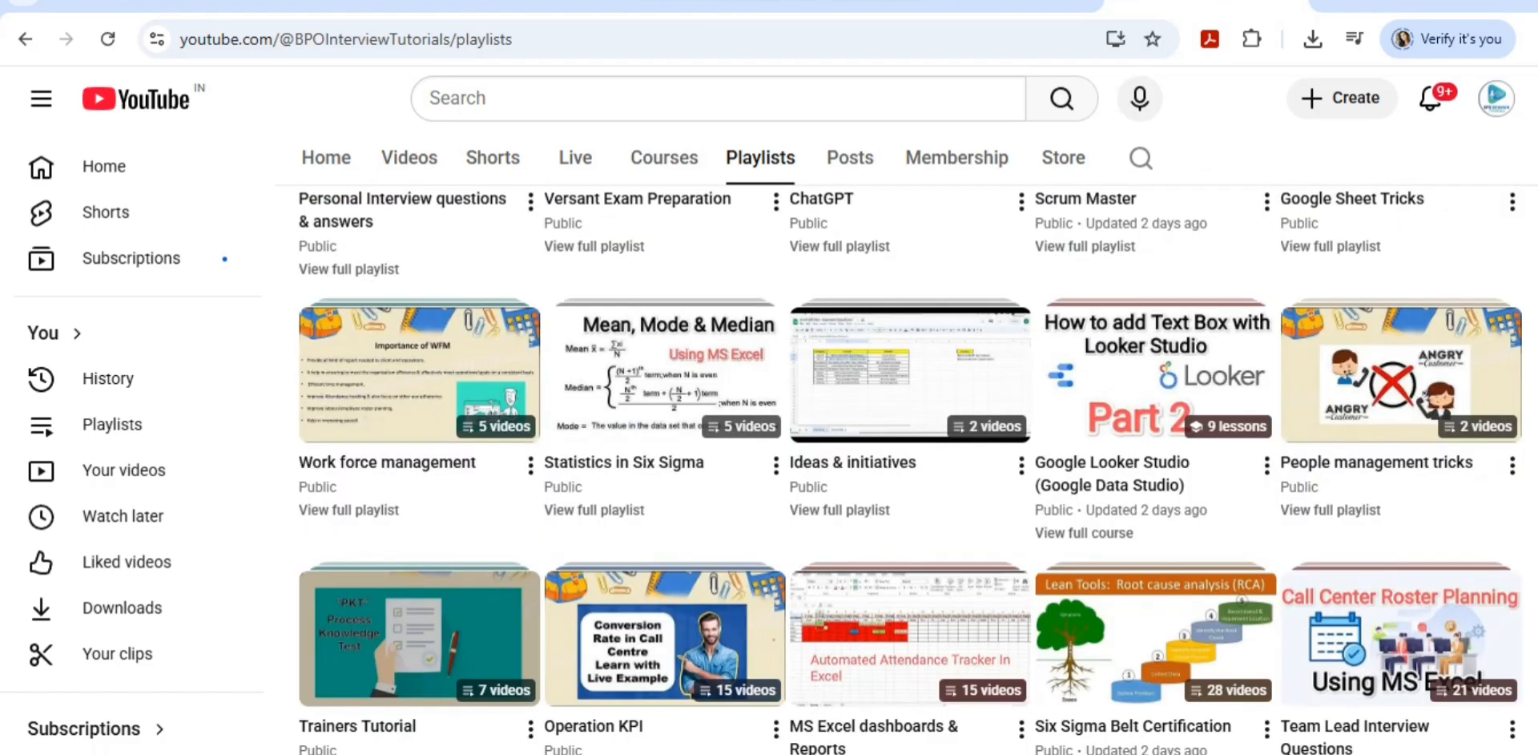
scroll(905, 441, up, 5)
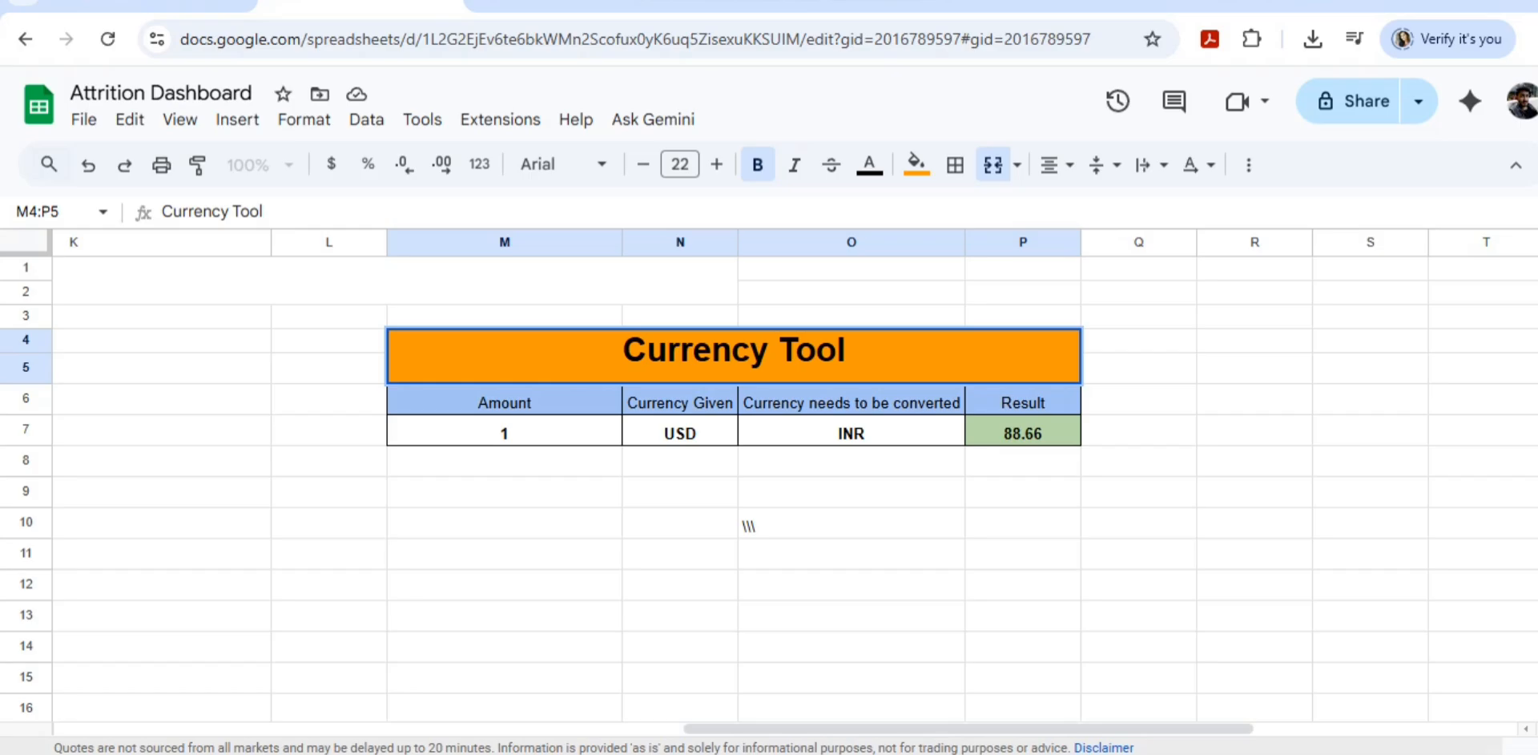
Step: Check the current USD to Indian Rupee exchange rate in the search results tab
key(ctrl+Tab)
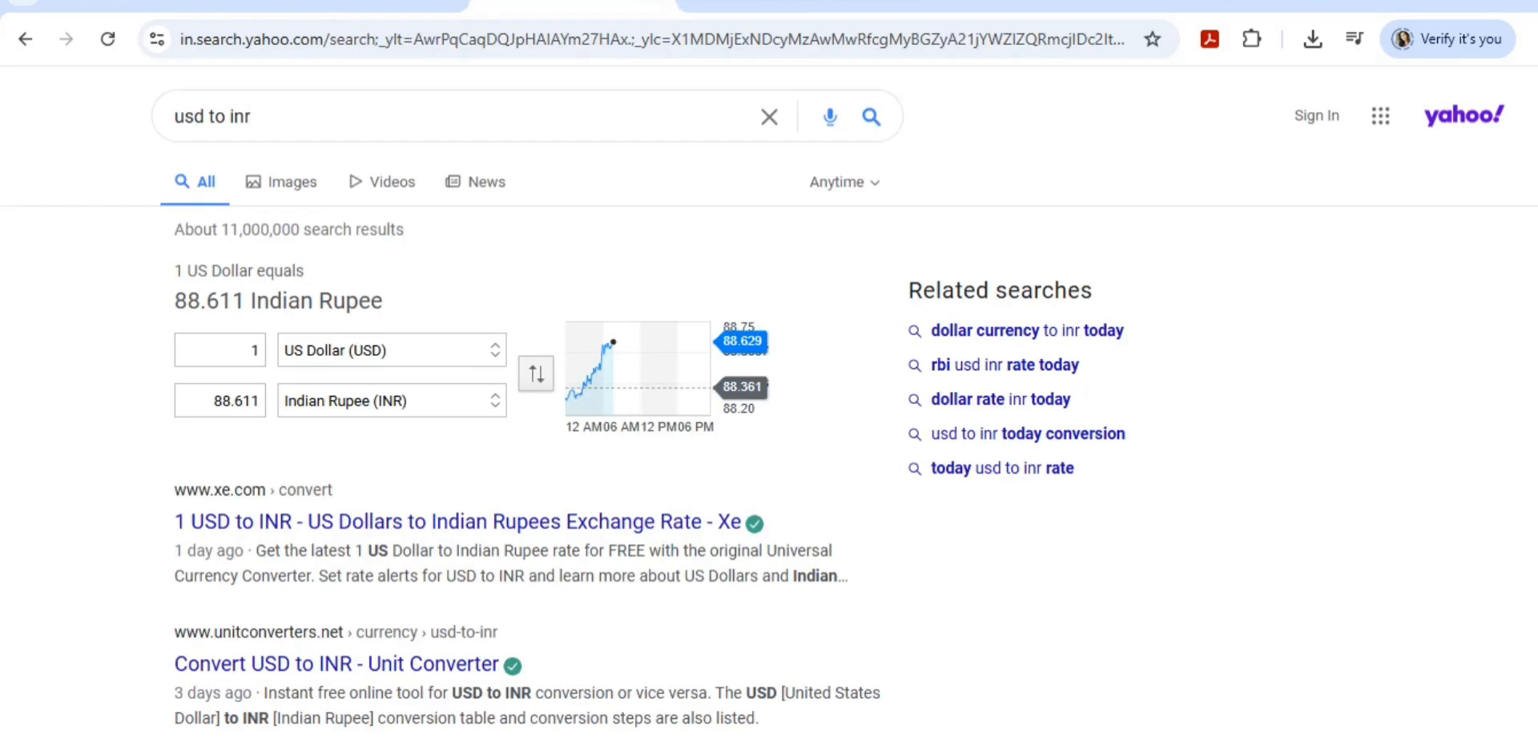
click(251, 350)
key(ctrl+shift+Tab)
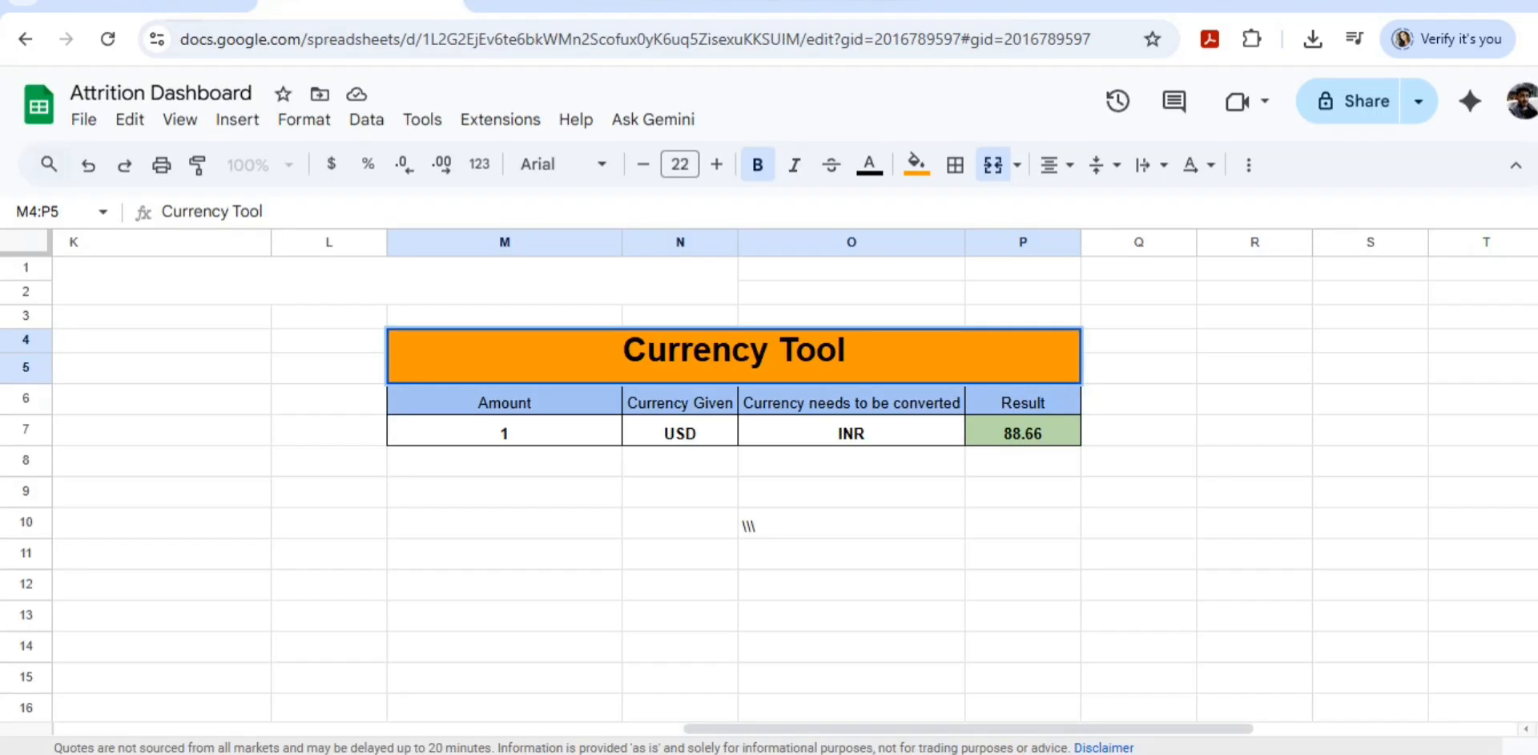
Step: Set the Amount in the Currency Tool to 2
click(504, 431)
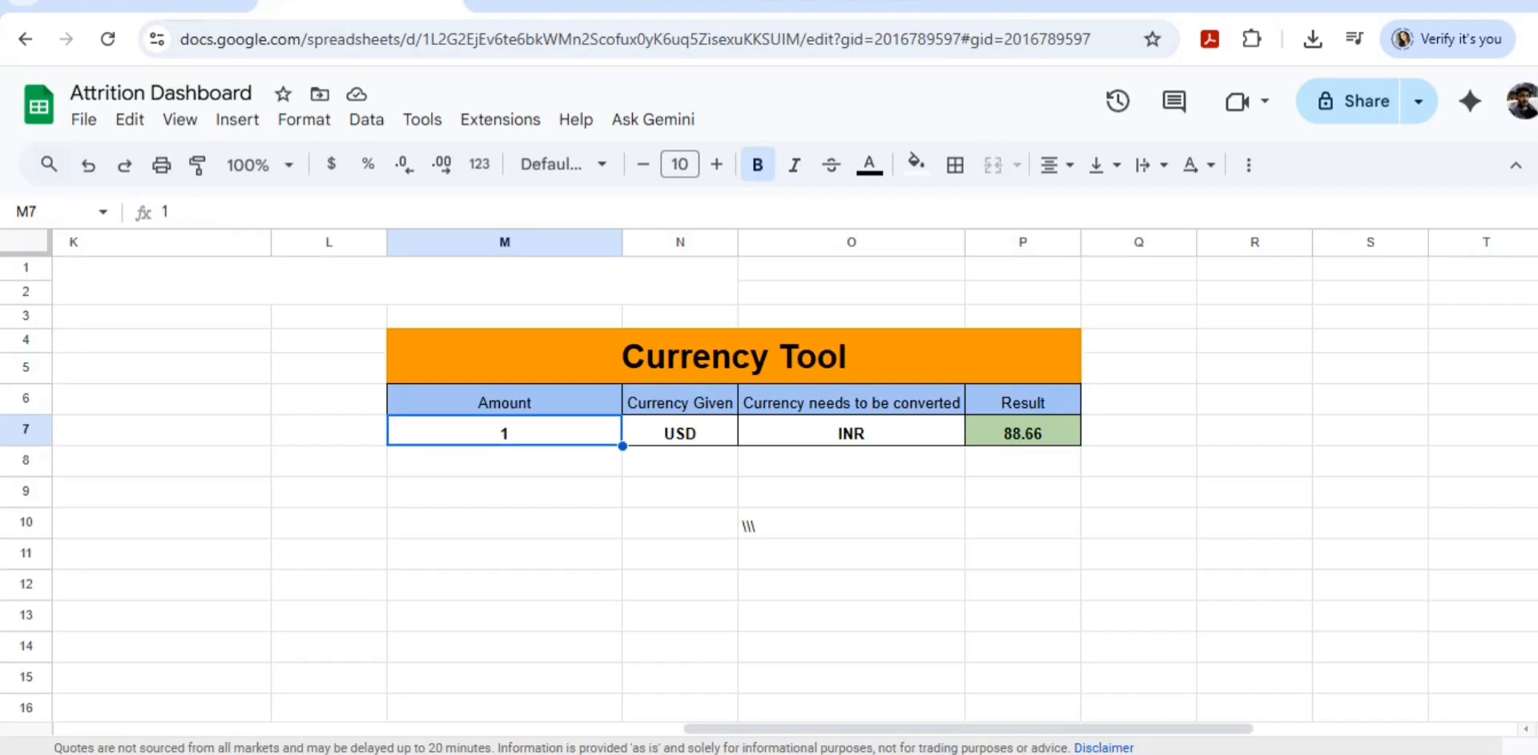
key(Tab)
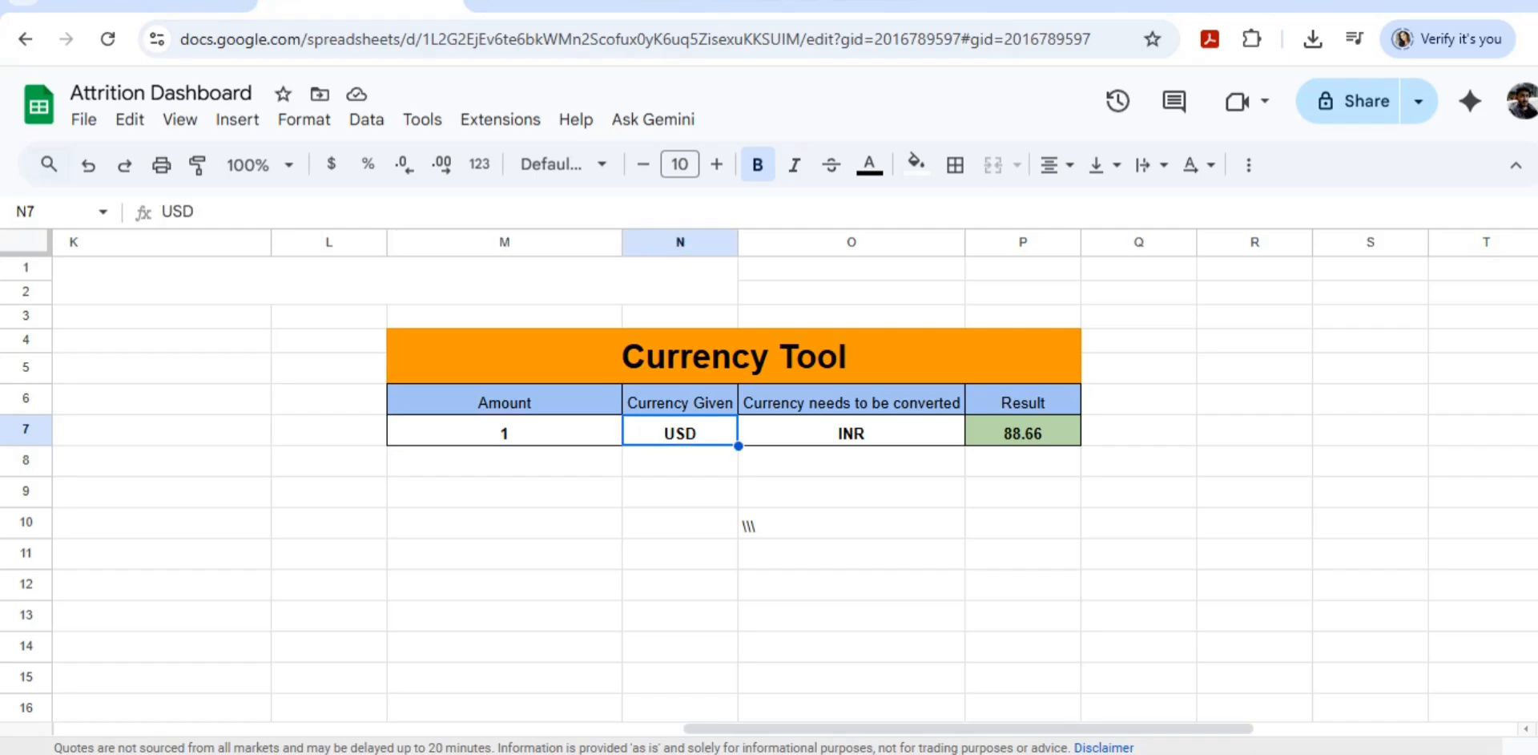
key(Tab)
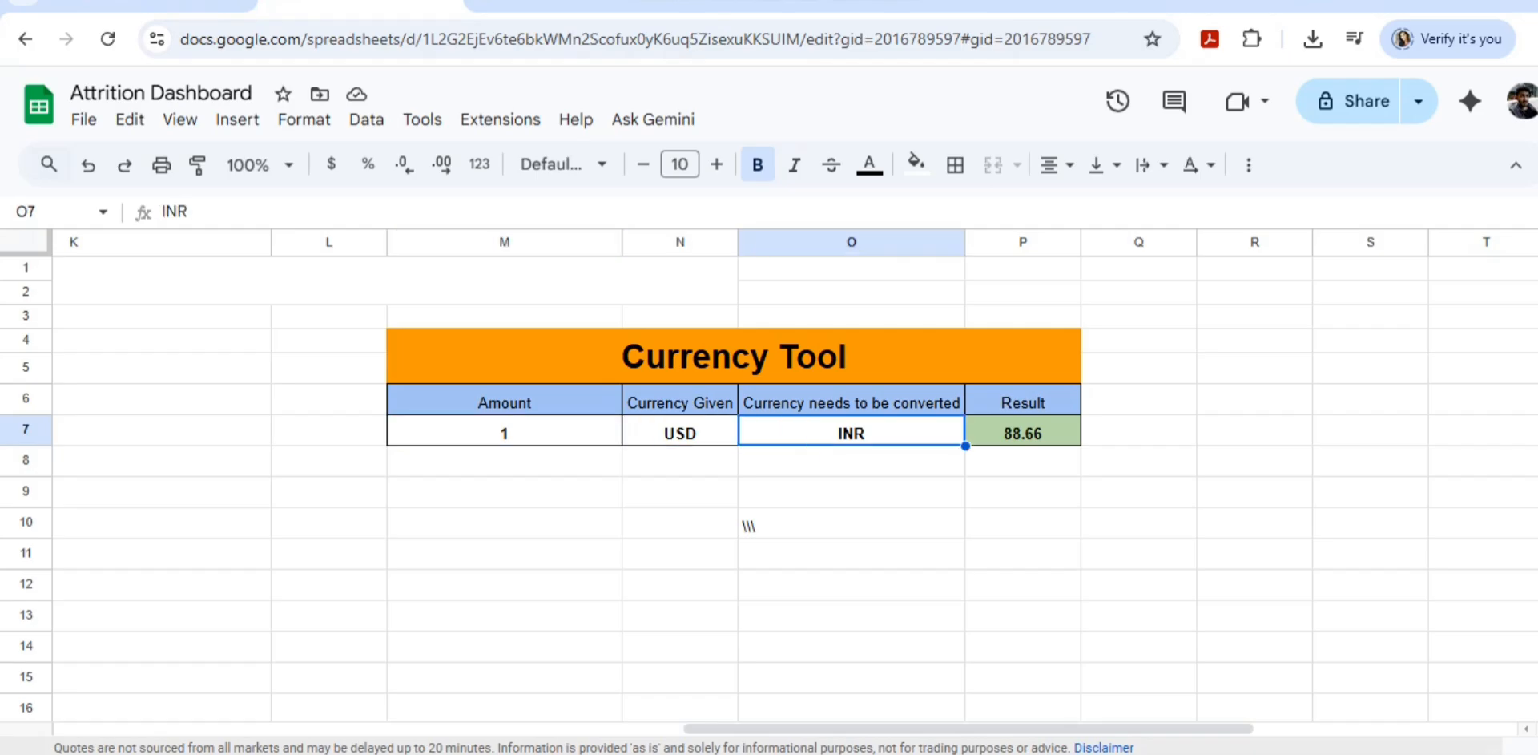
key(shift+Tab)
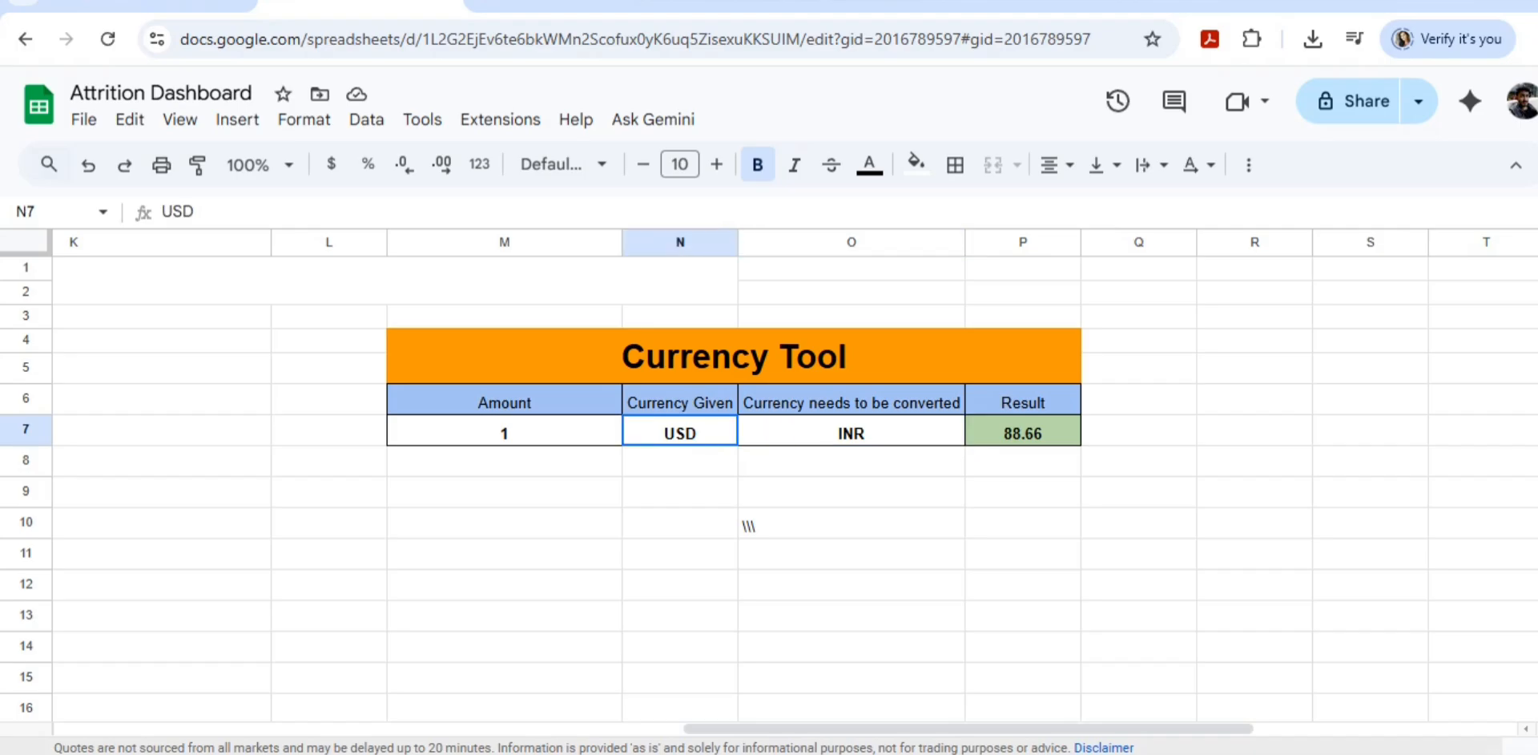
key(shift+Tab)
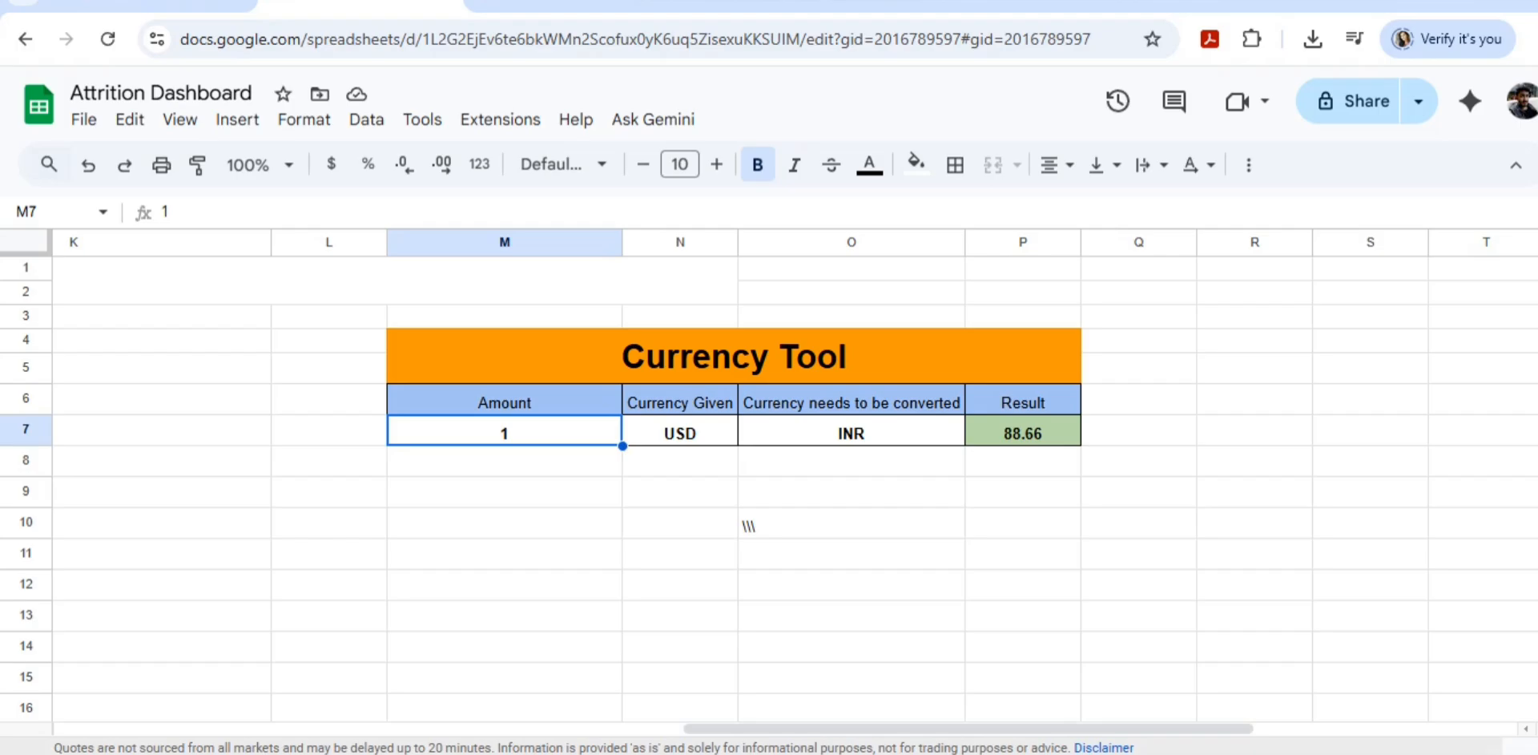
text(2)
key(Tab)
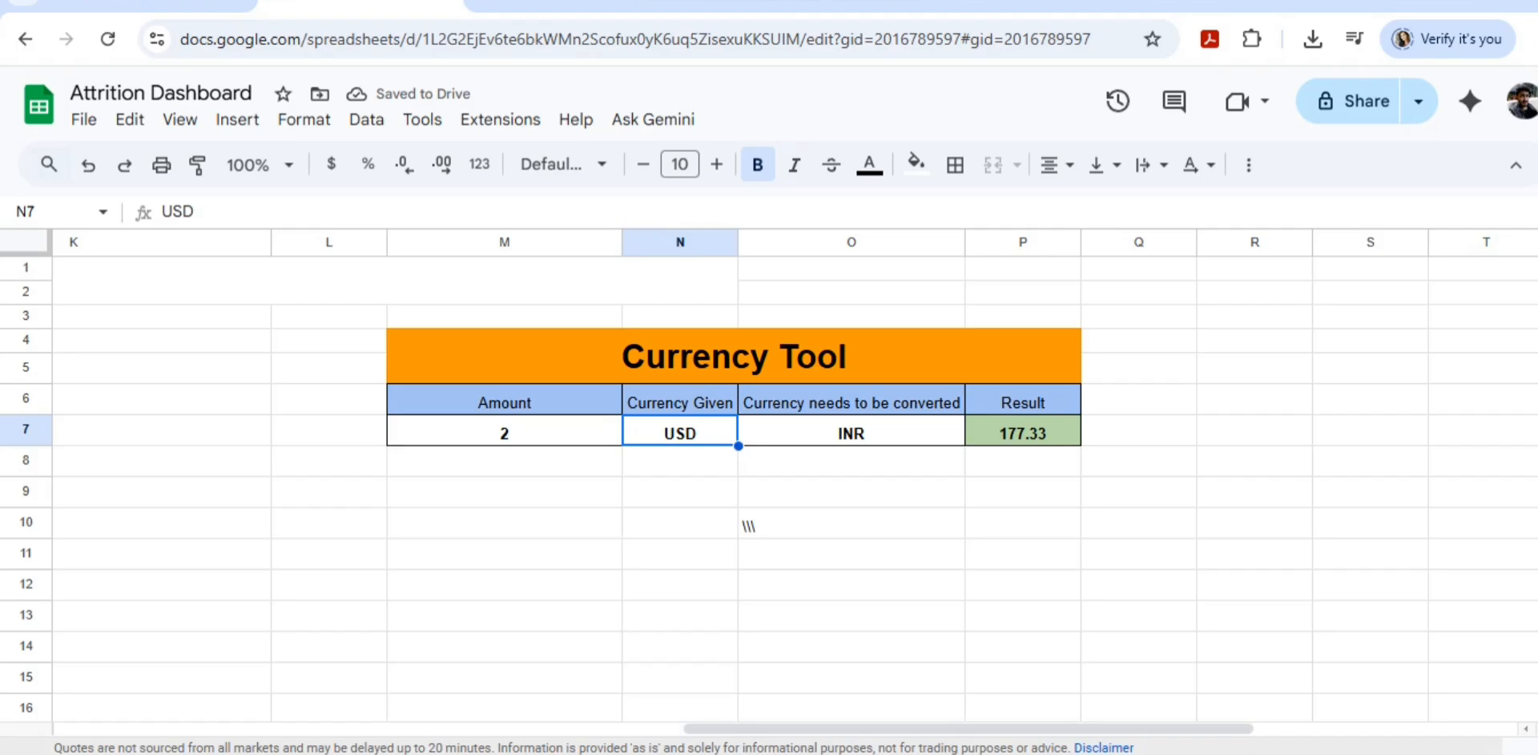
Step: Examine the Country and ISO Code list beside the Currency Tool
scroll(749, 525, left, 10)
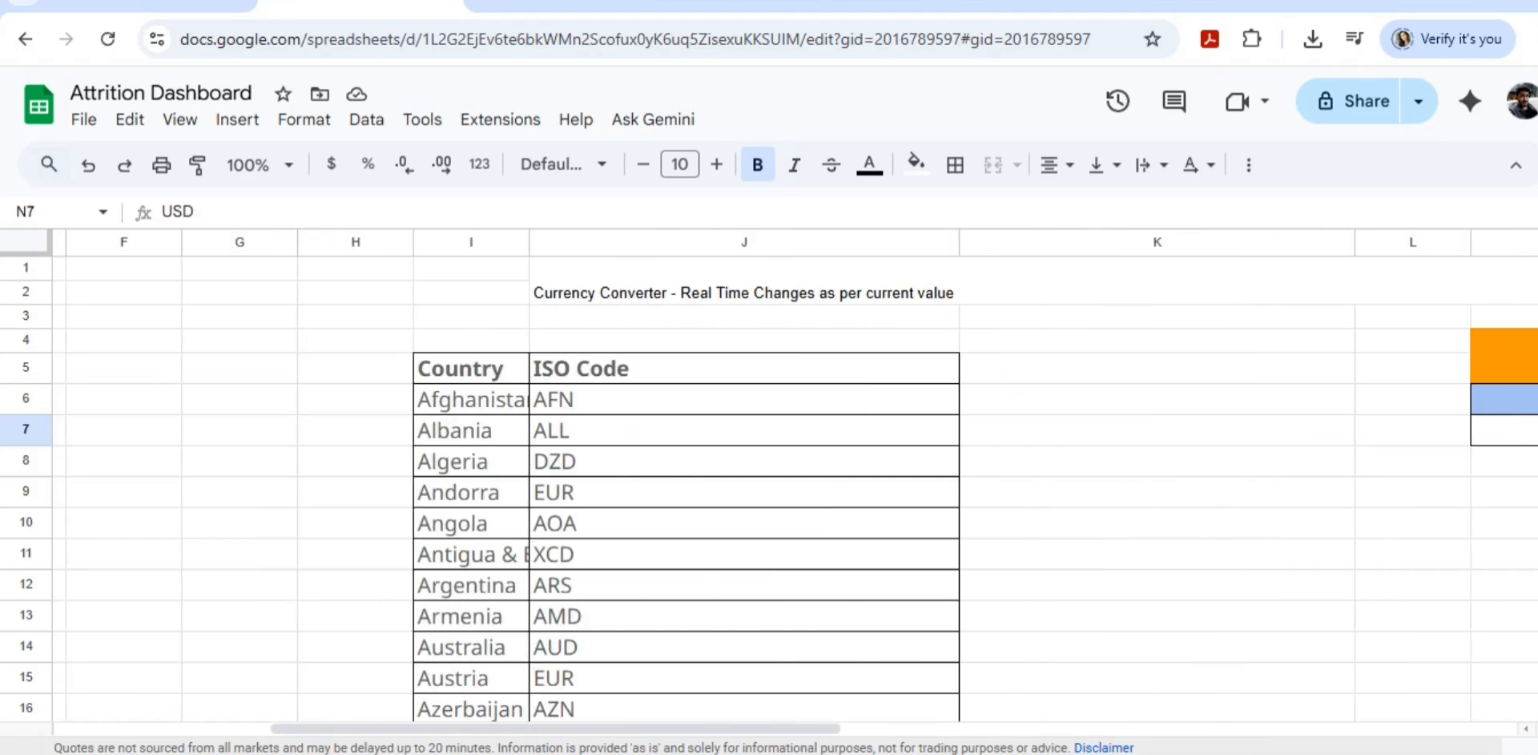
scroll(769, 488, down, 1)
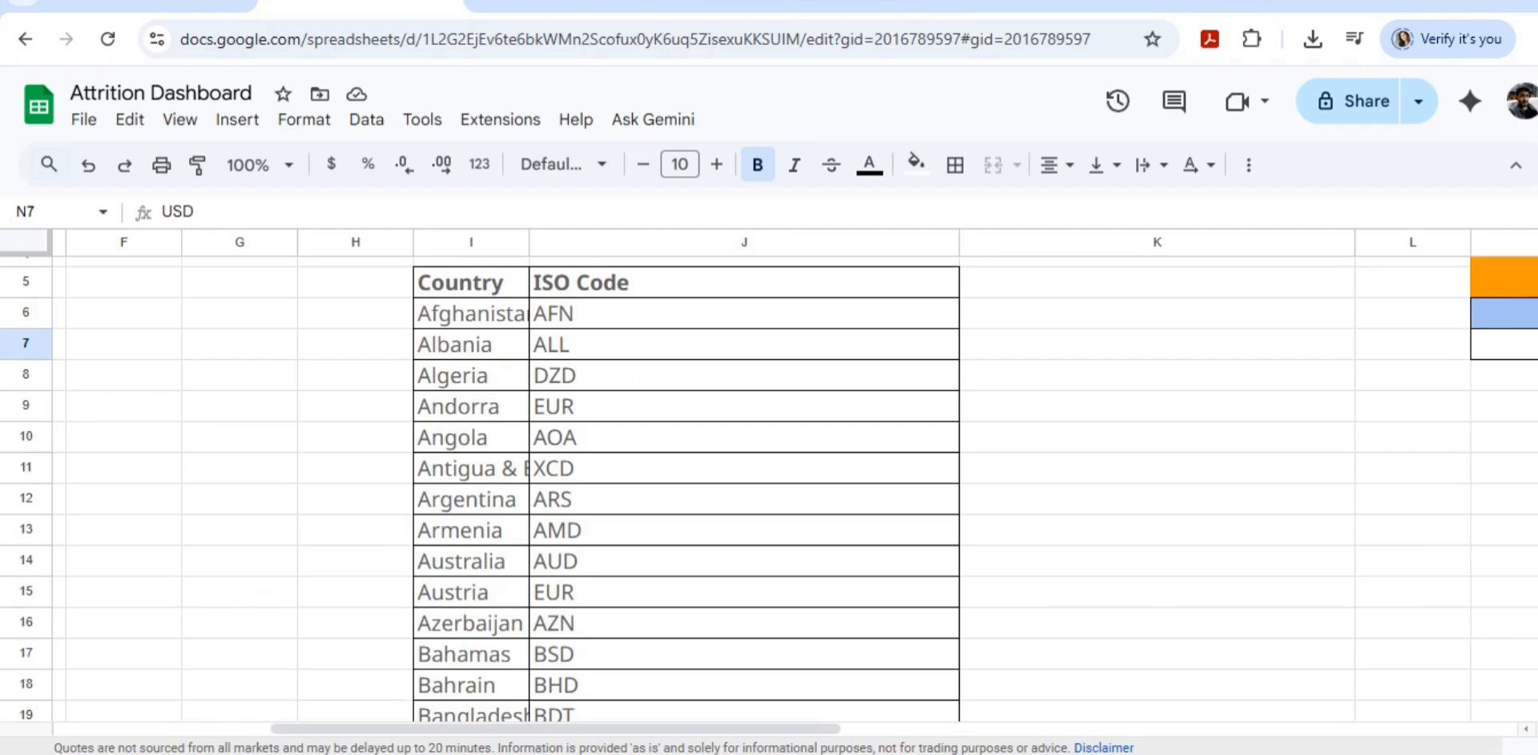
scroll(868, 440, right, 10)
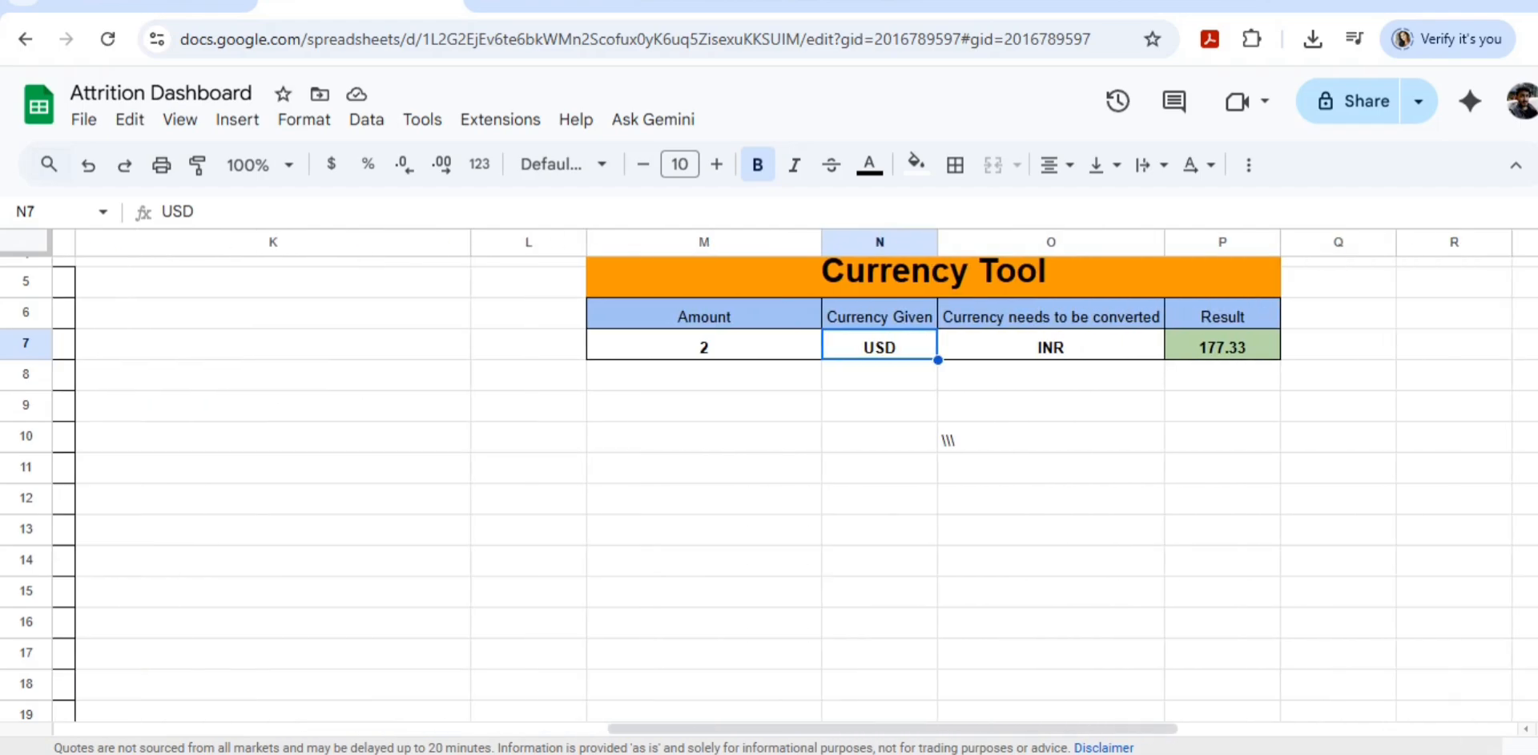
scroll(769, 481, up, 1)
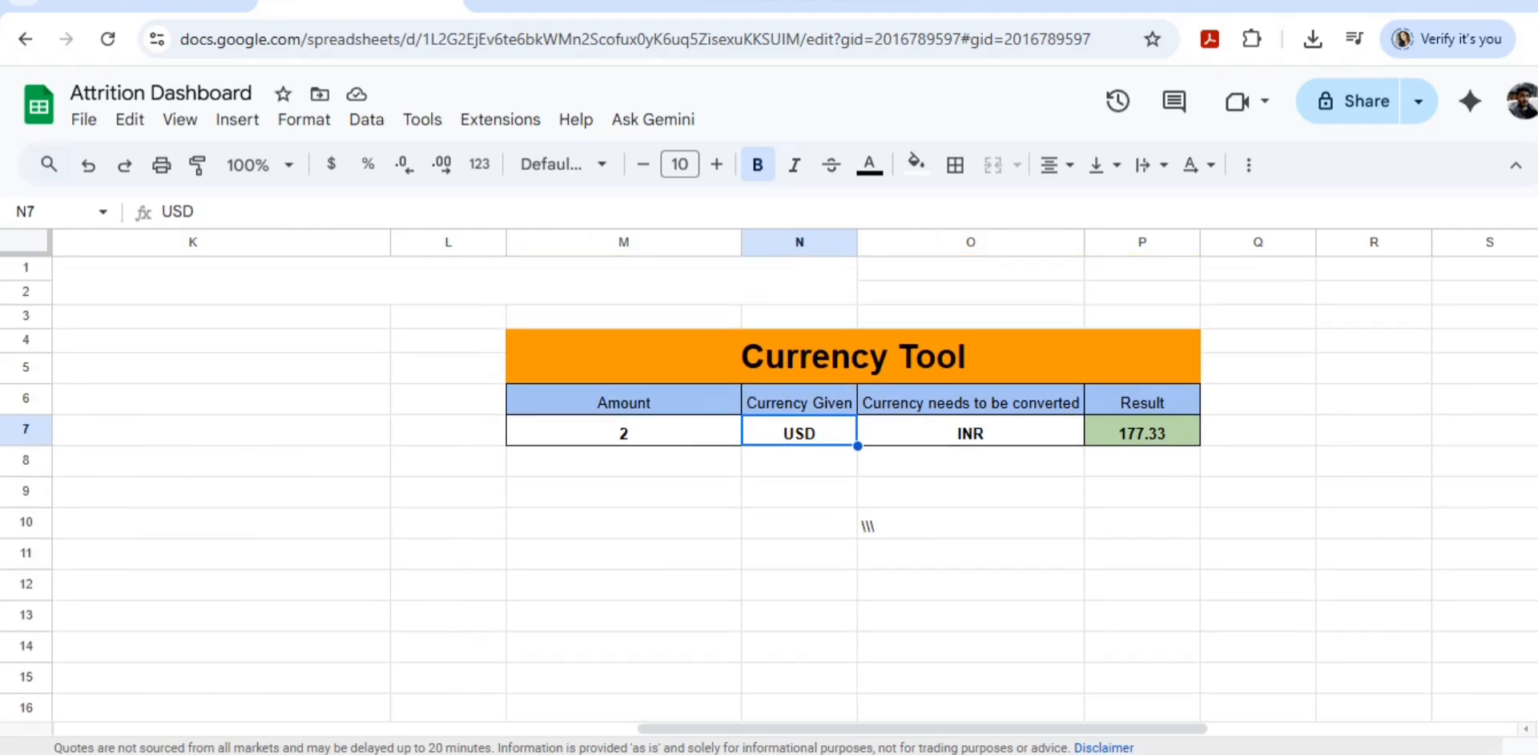
Step: Inspect the GOOGLEFINANCE conversion formula in the Result cell without keeping any change
key(Left)
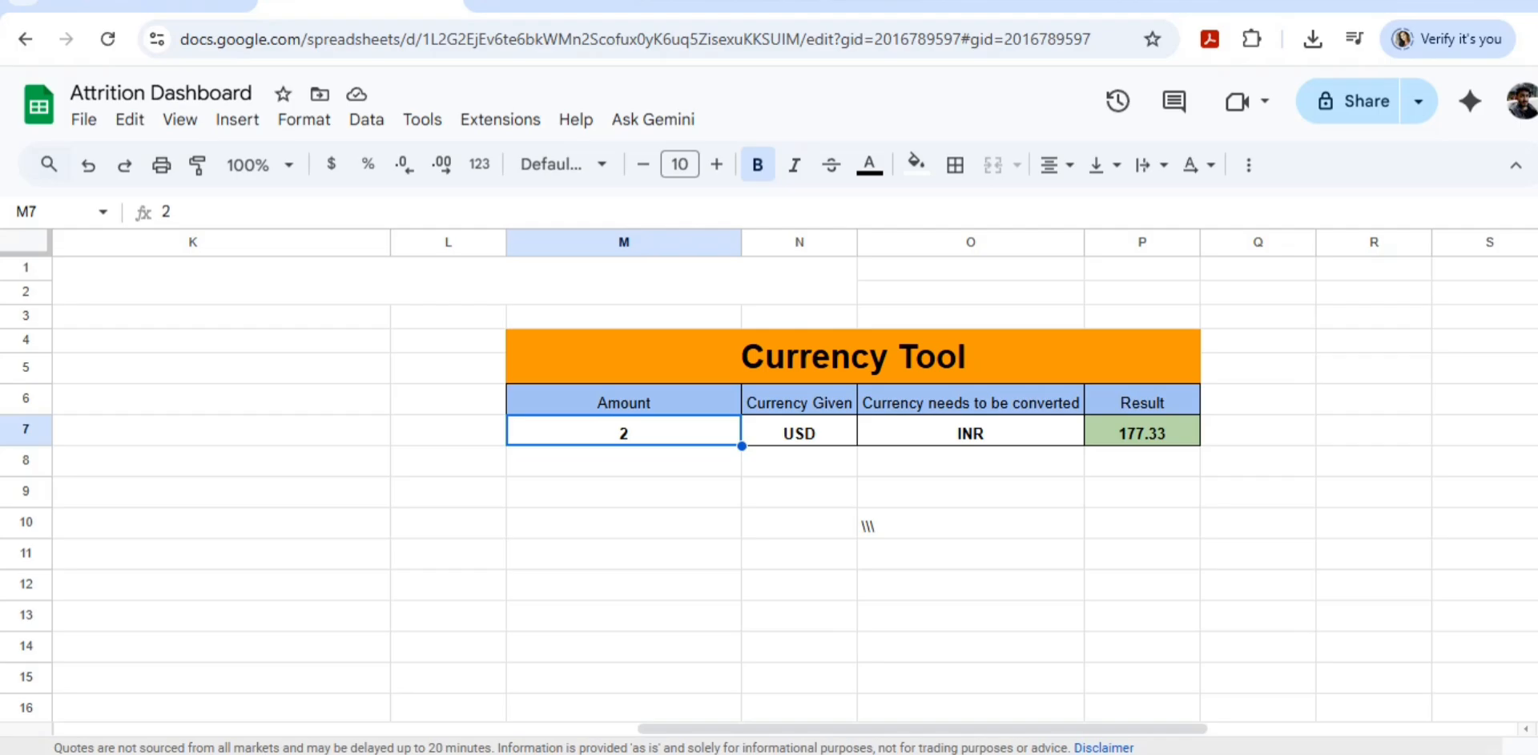
key(Up)
key(Right)
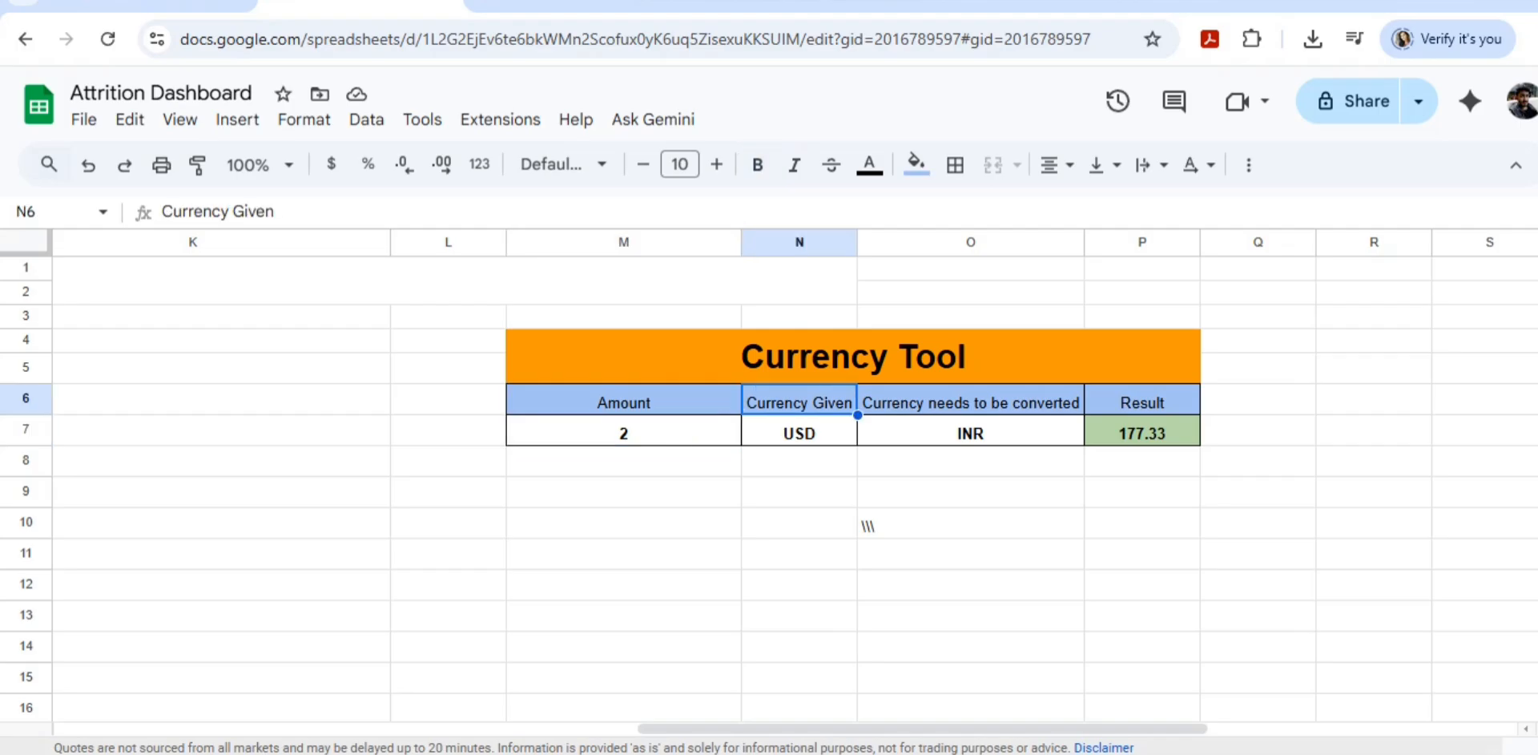
key(Right)
key(Down)
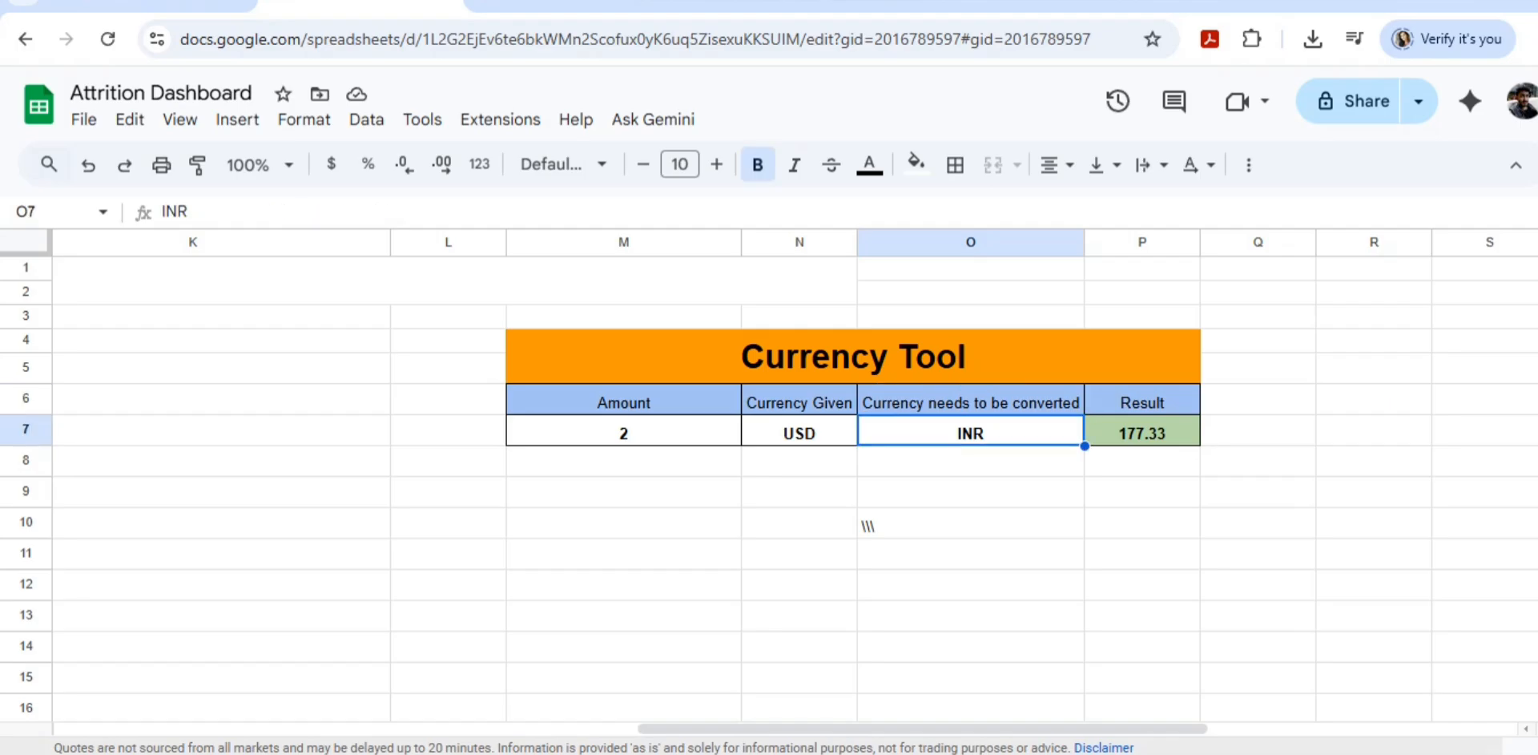
key(Right)
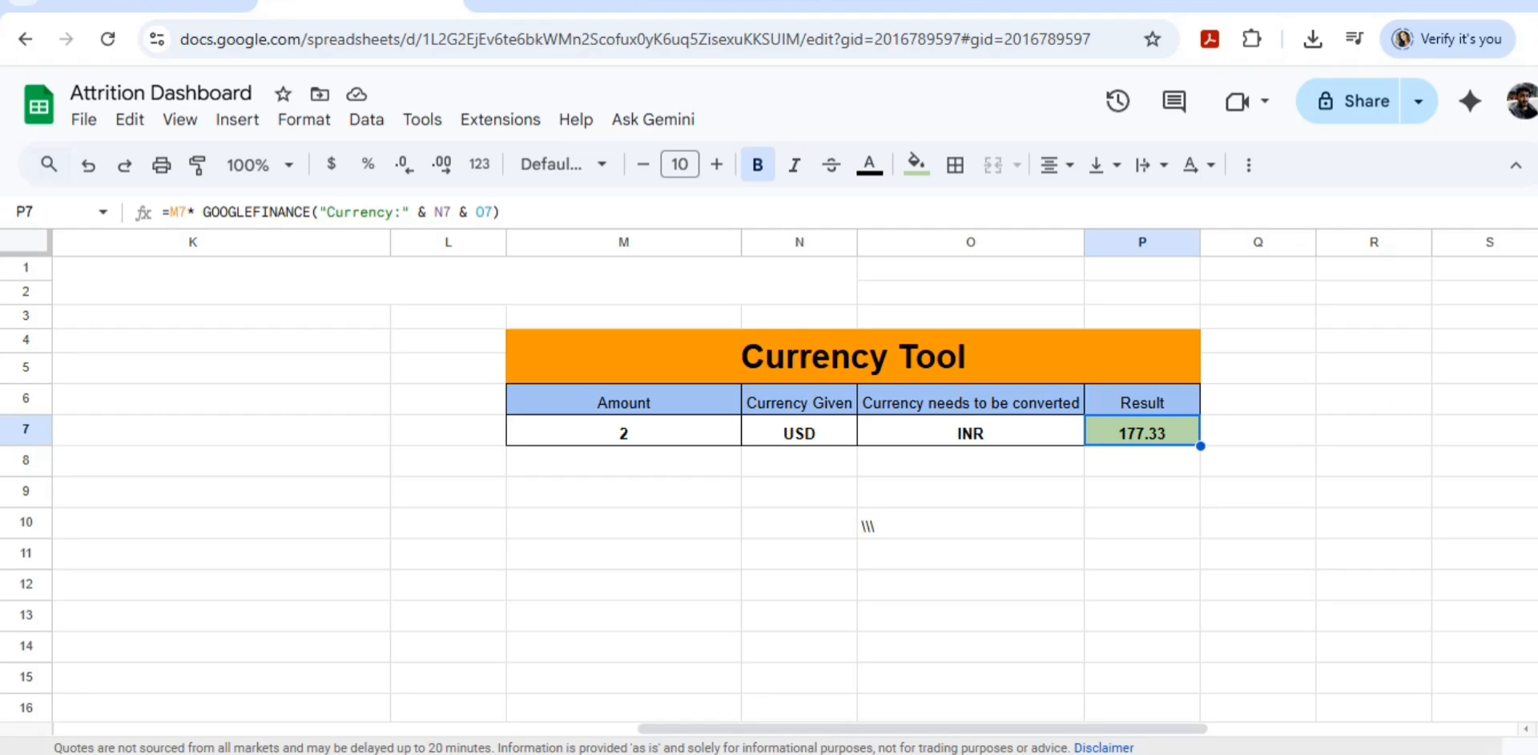
key(Return)
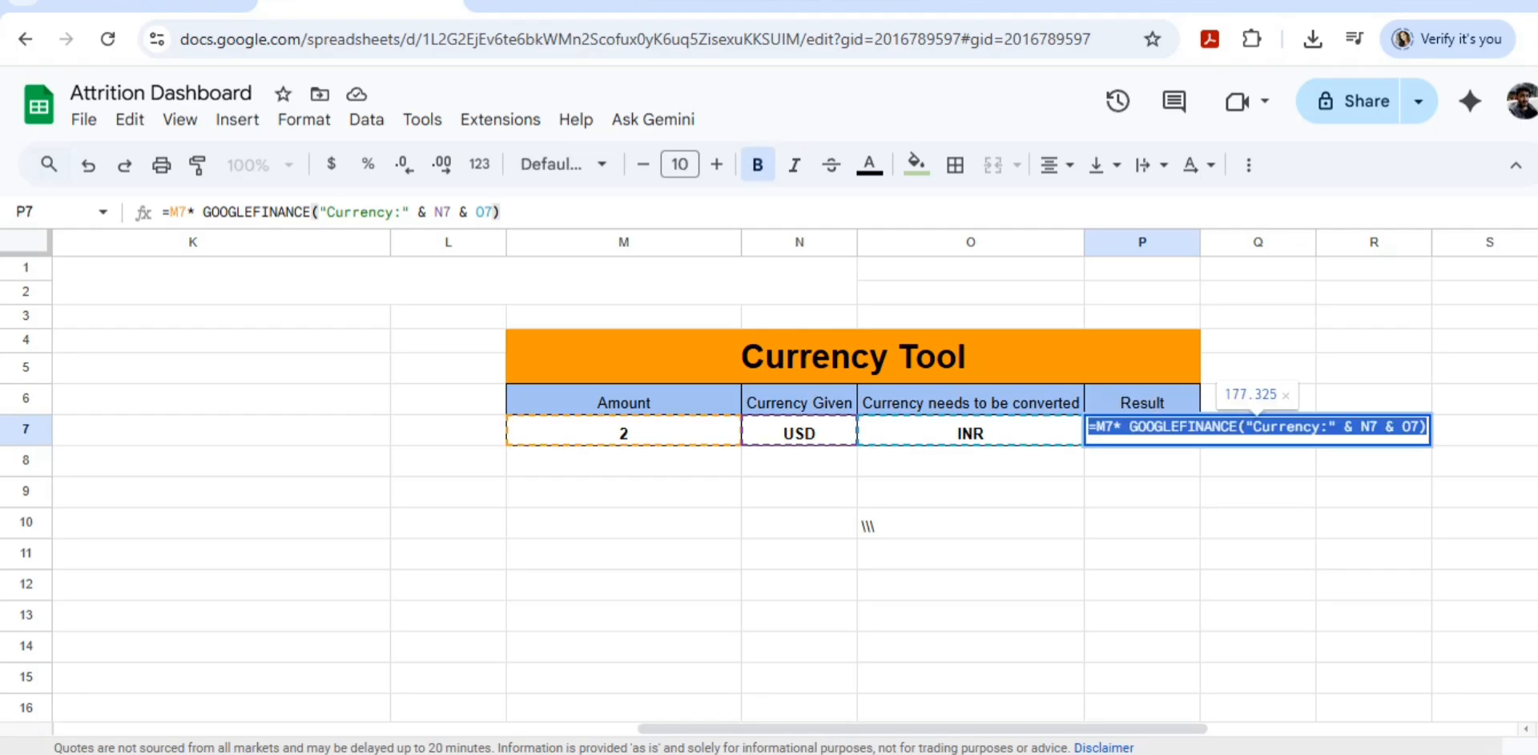
click(1136, 426)
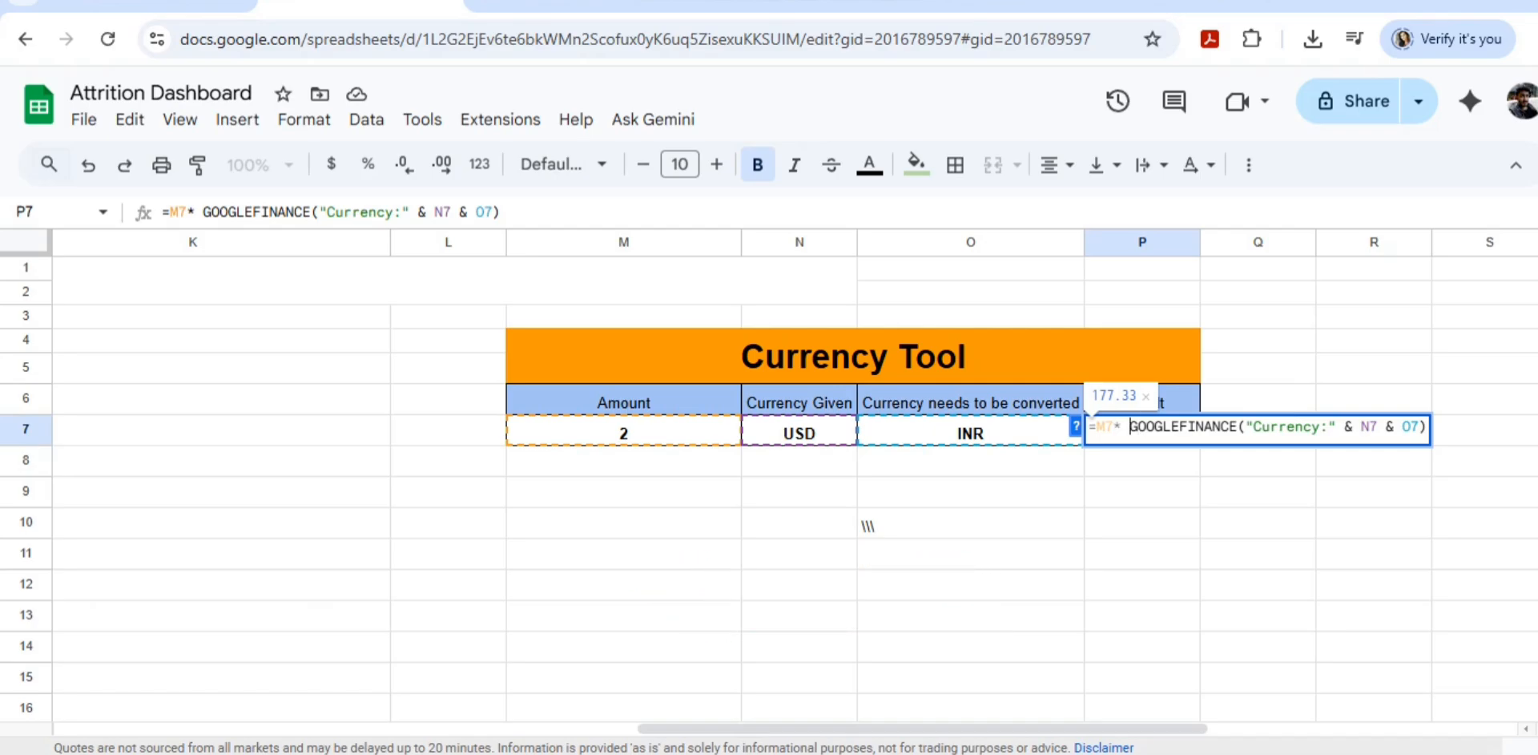
drag(1130, 427, 1237, 427)
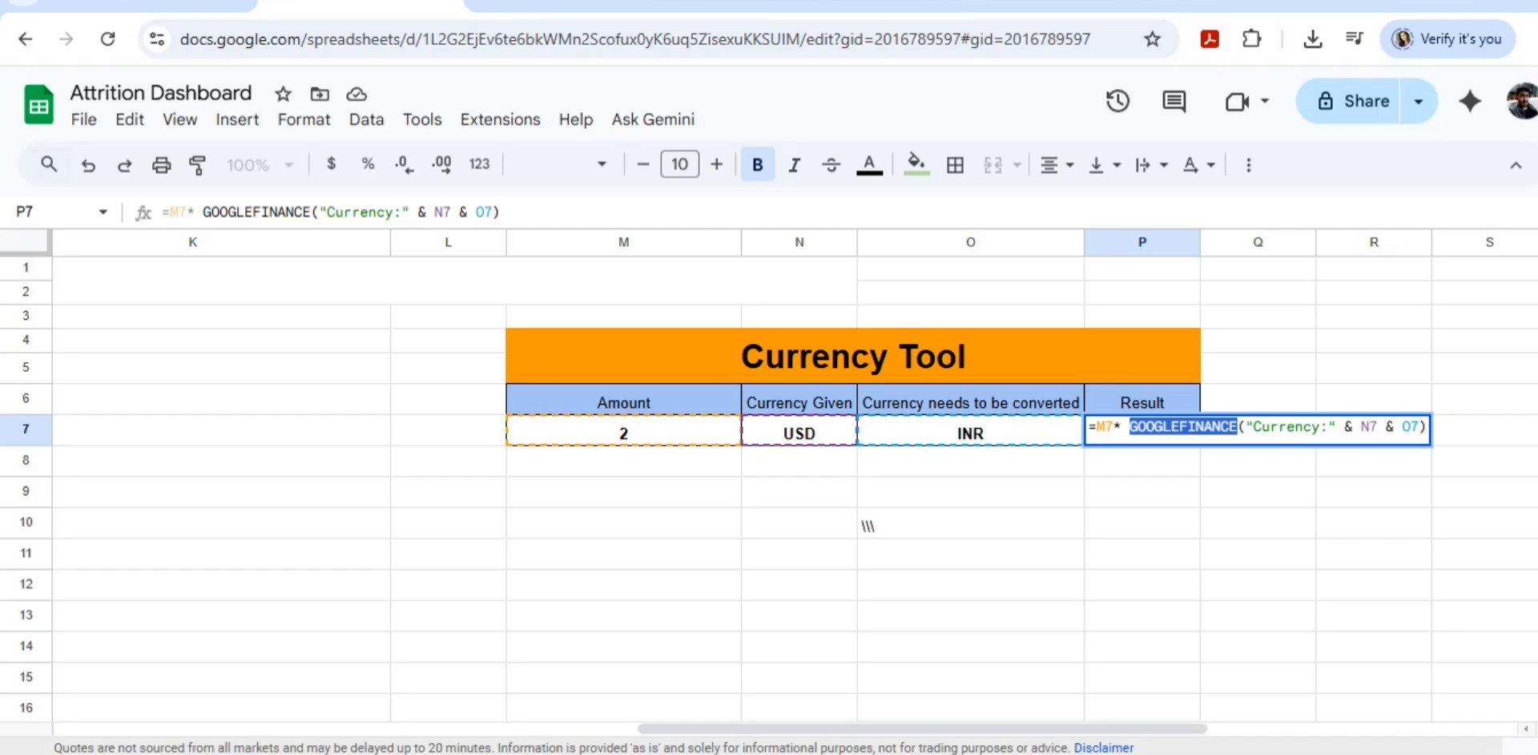
click(1258, 522)
click(970, 492)
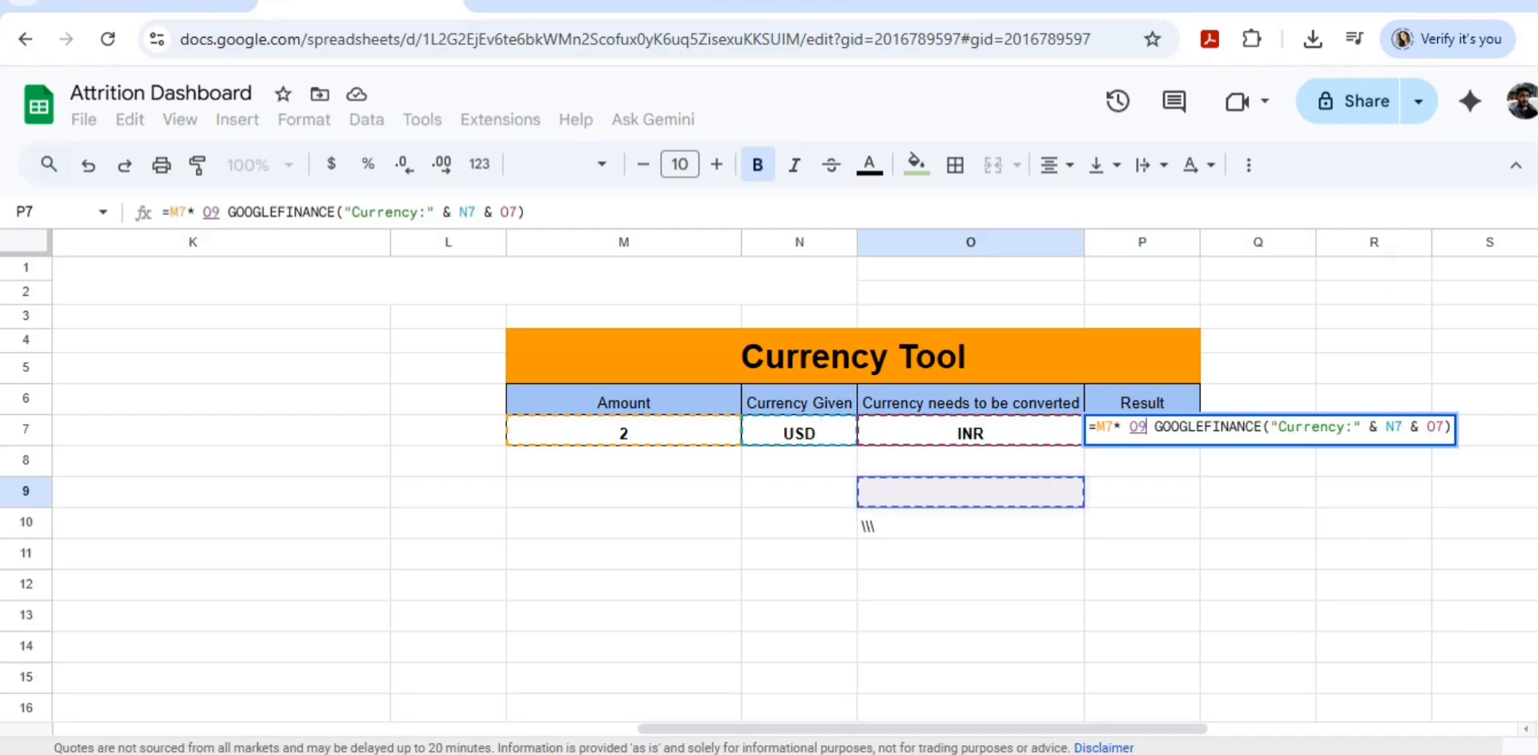
key(Escape)
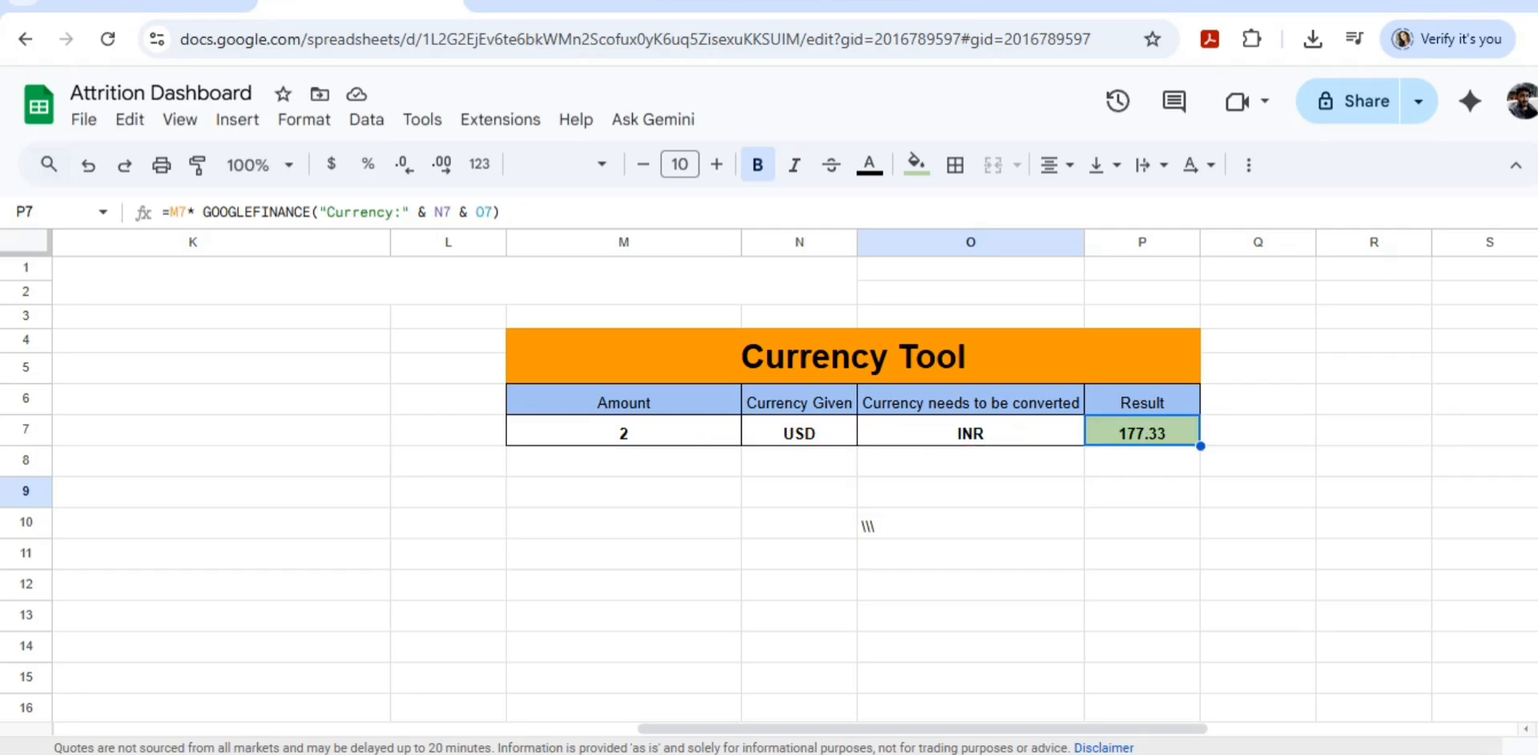
Step: Set the currency to be converted to EUR, using the code from the ISO Code list
scroll(868, 526, left, 10)
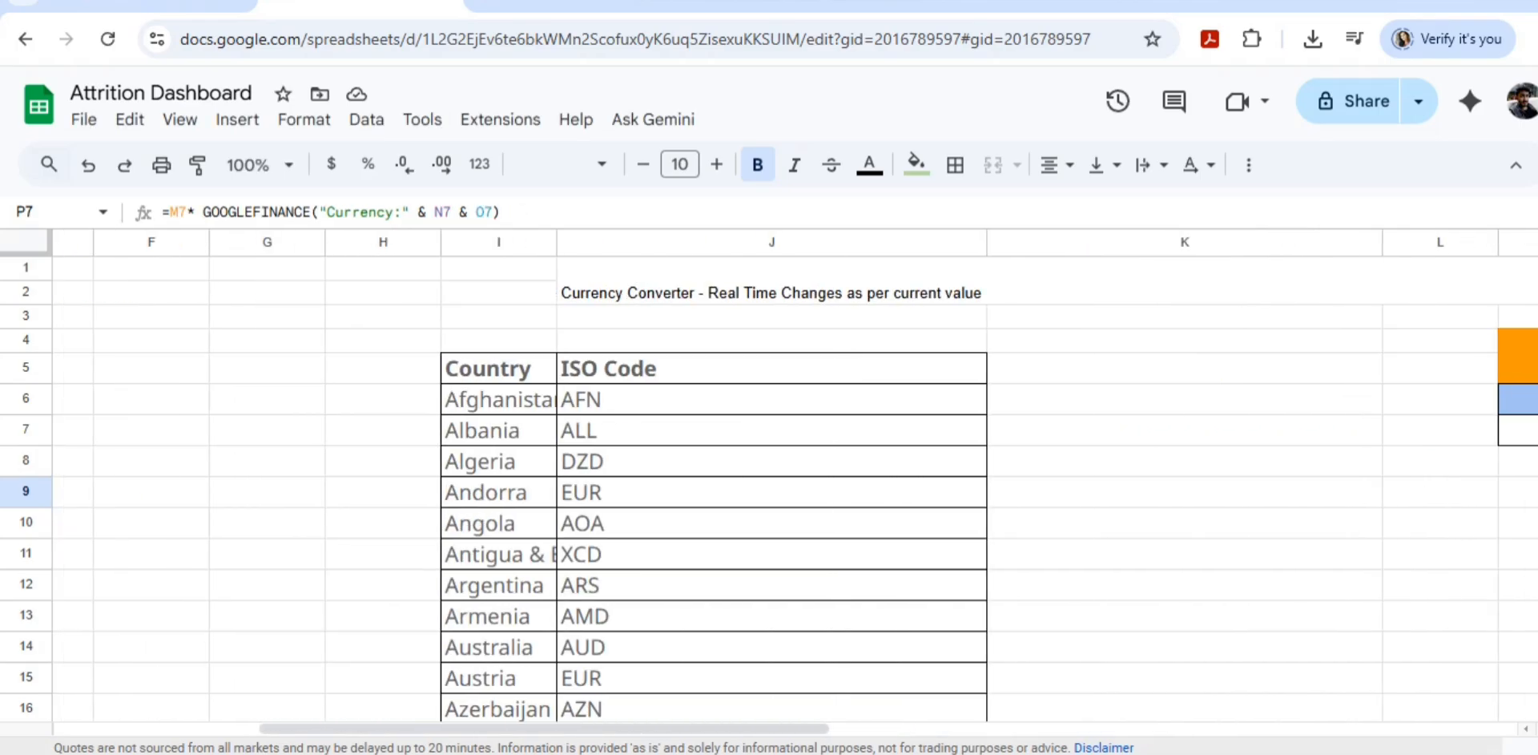
click(771, 491)
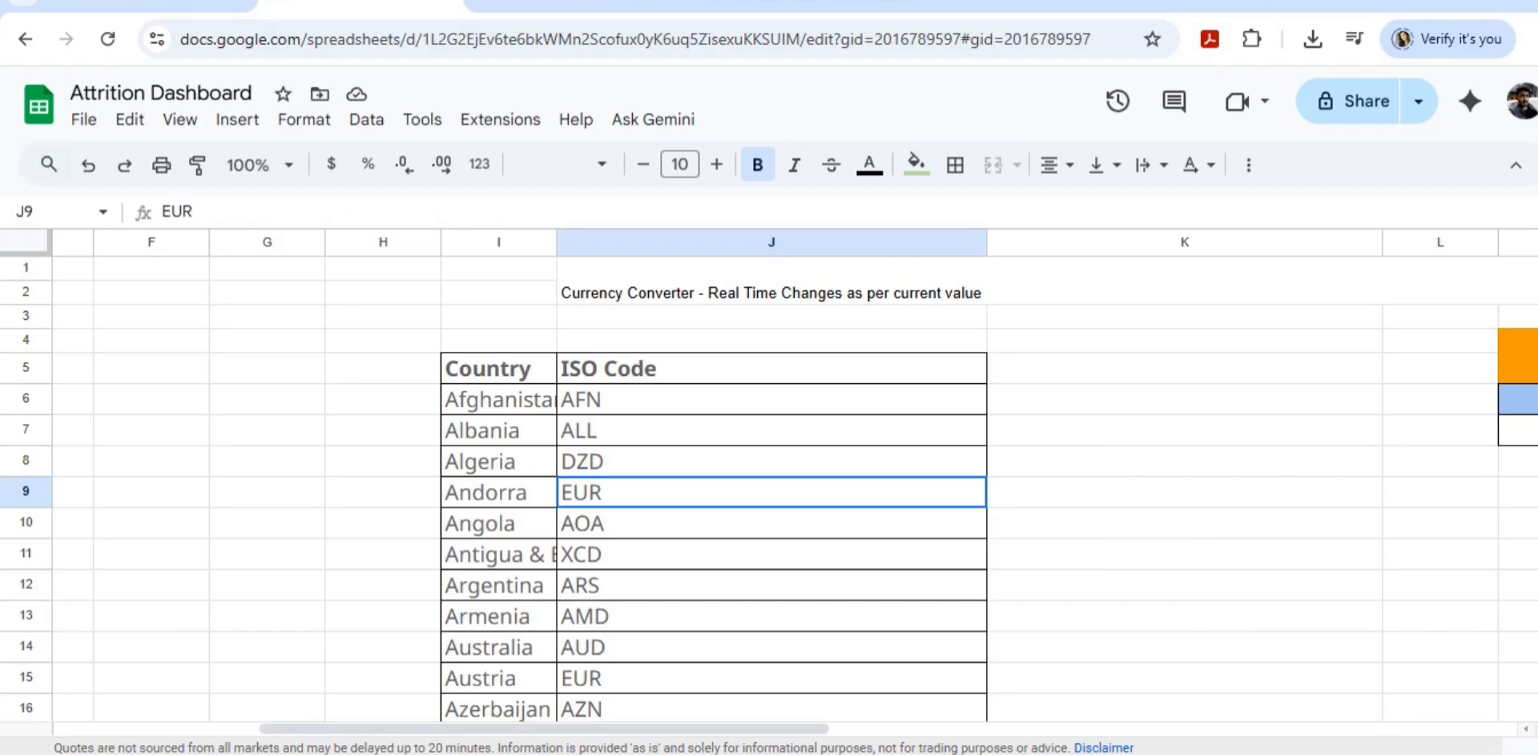
scroll(793, 481, right, 10)
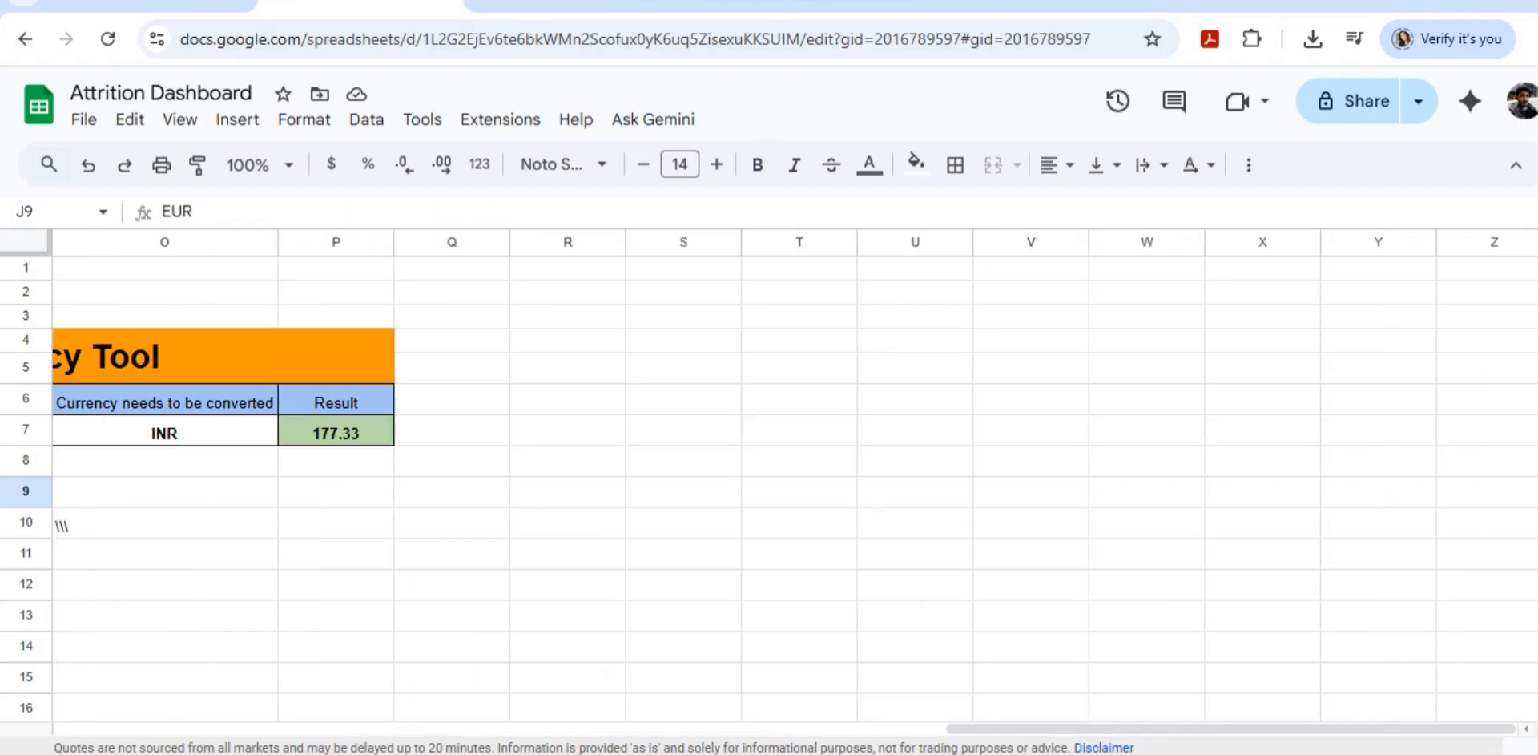
scroll(793, 481, left, 6)
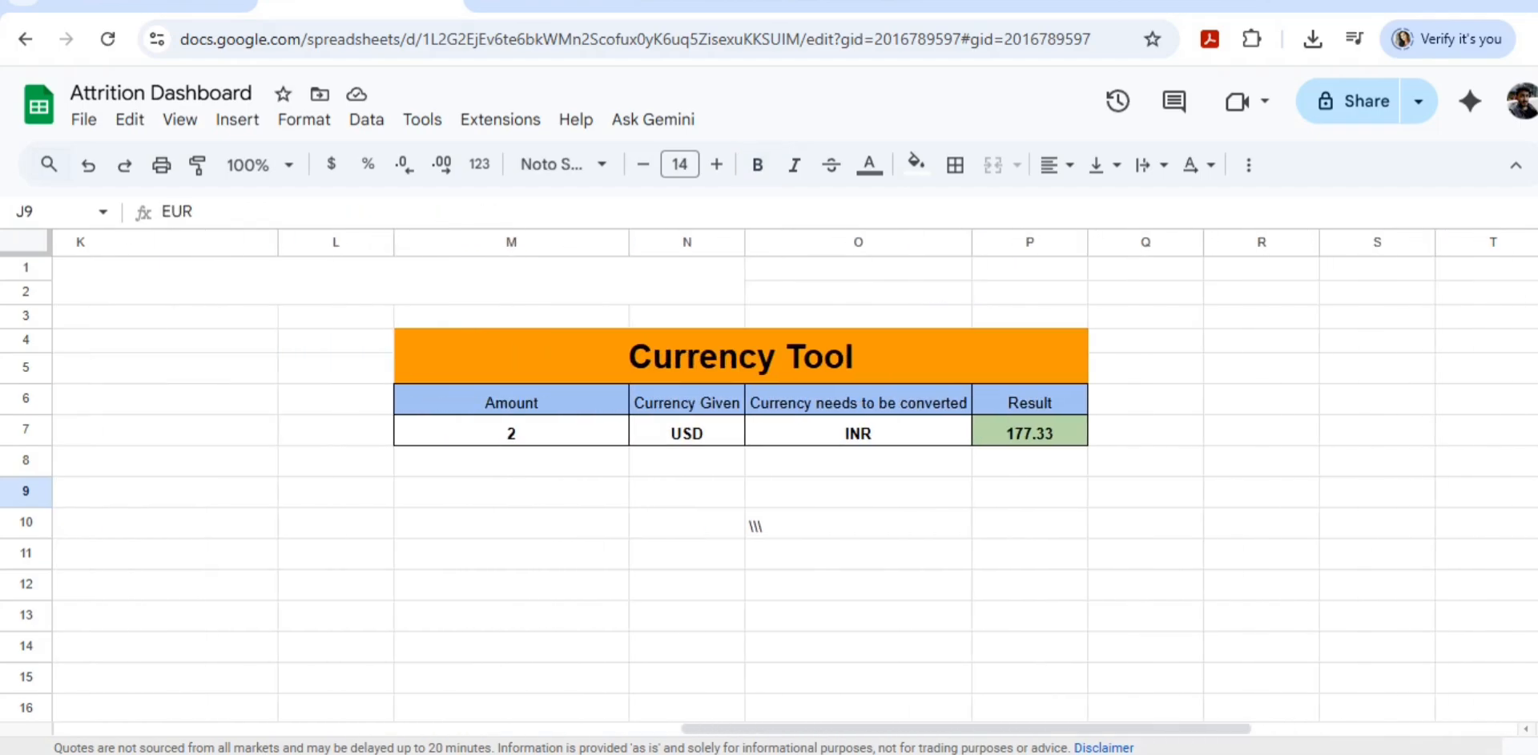
click(858, 431)
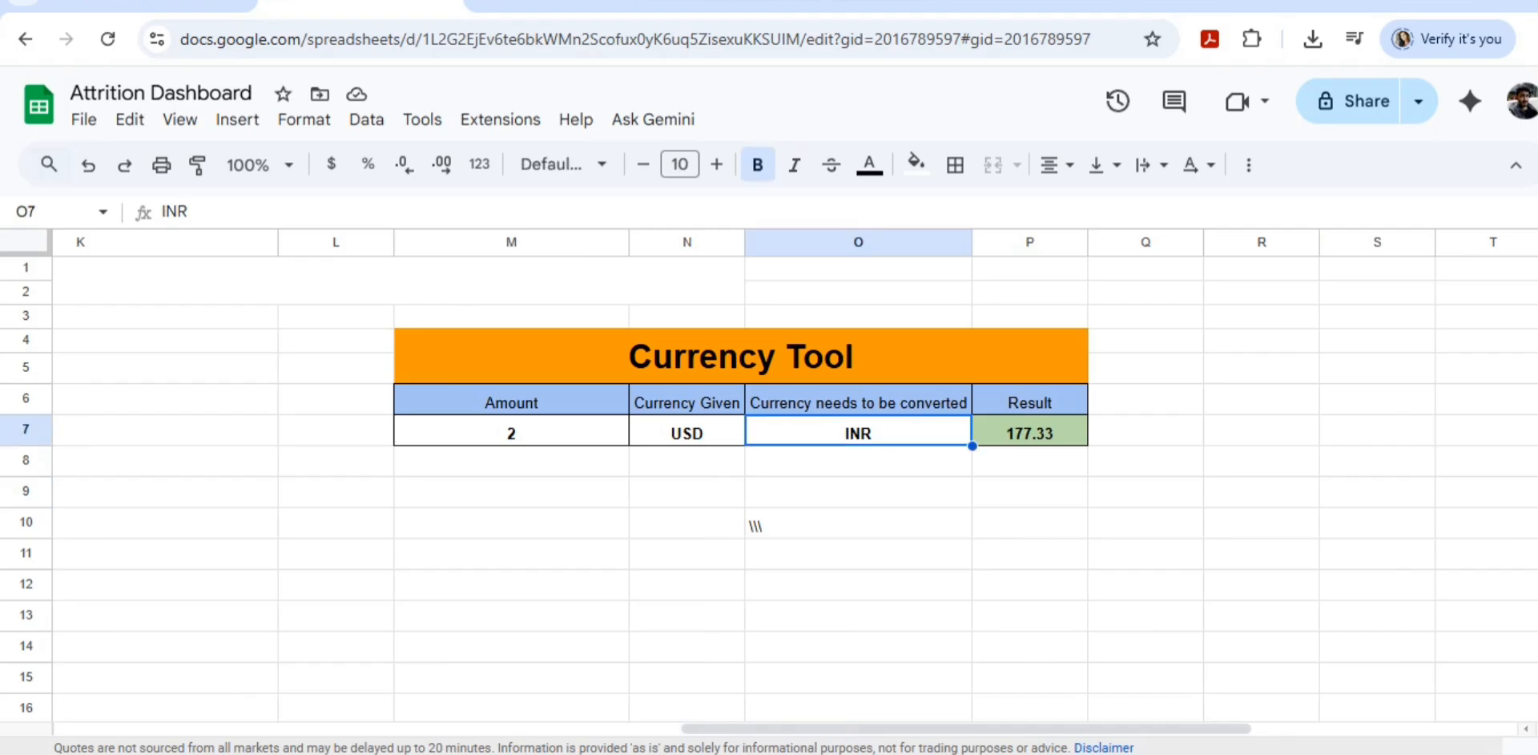
text(EUR)
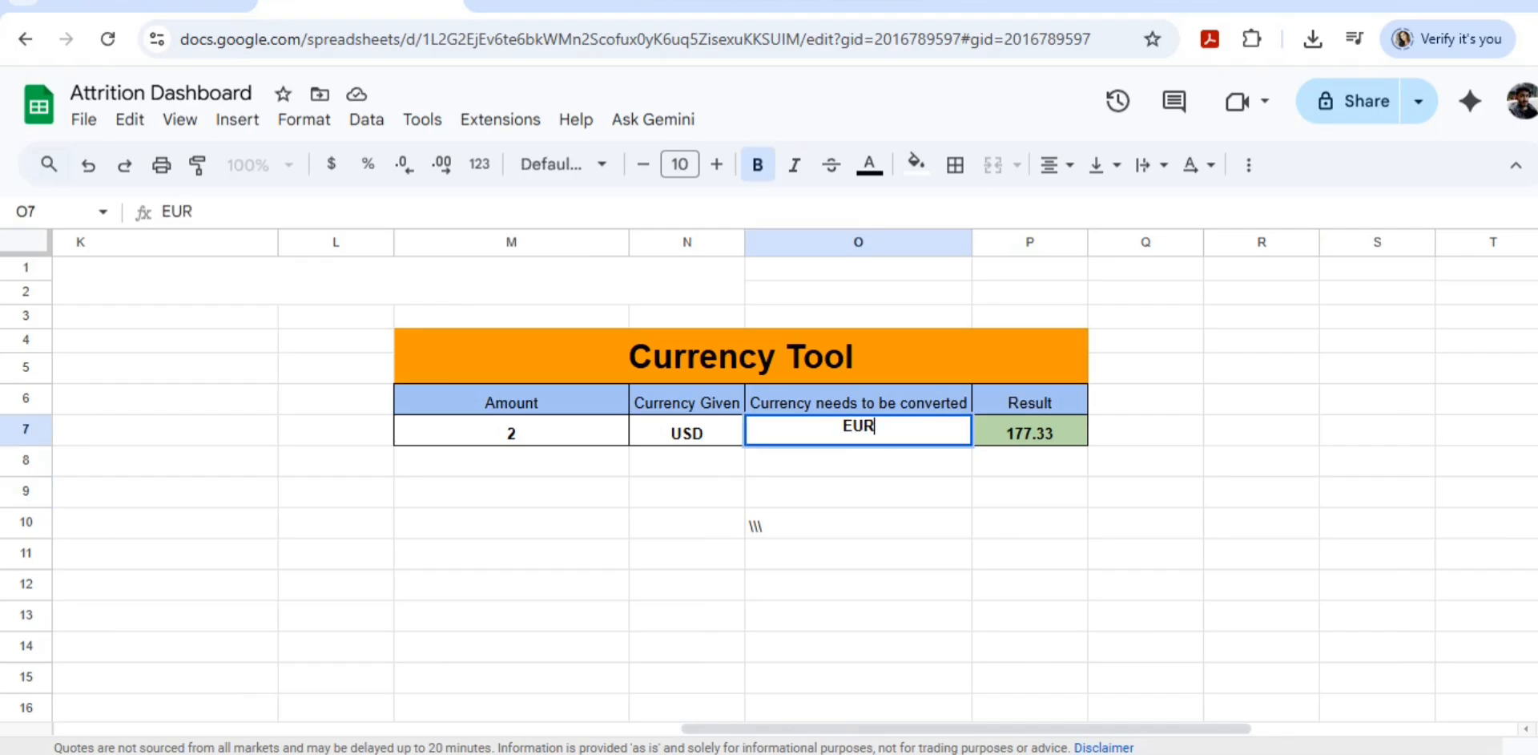
key(Tab)
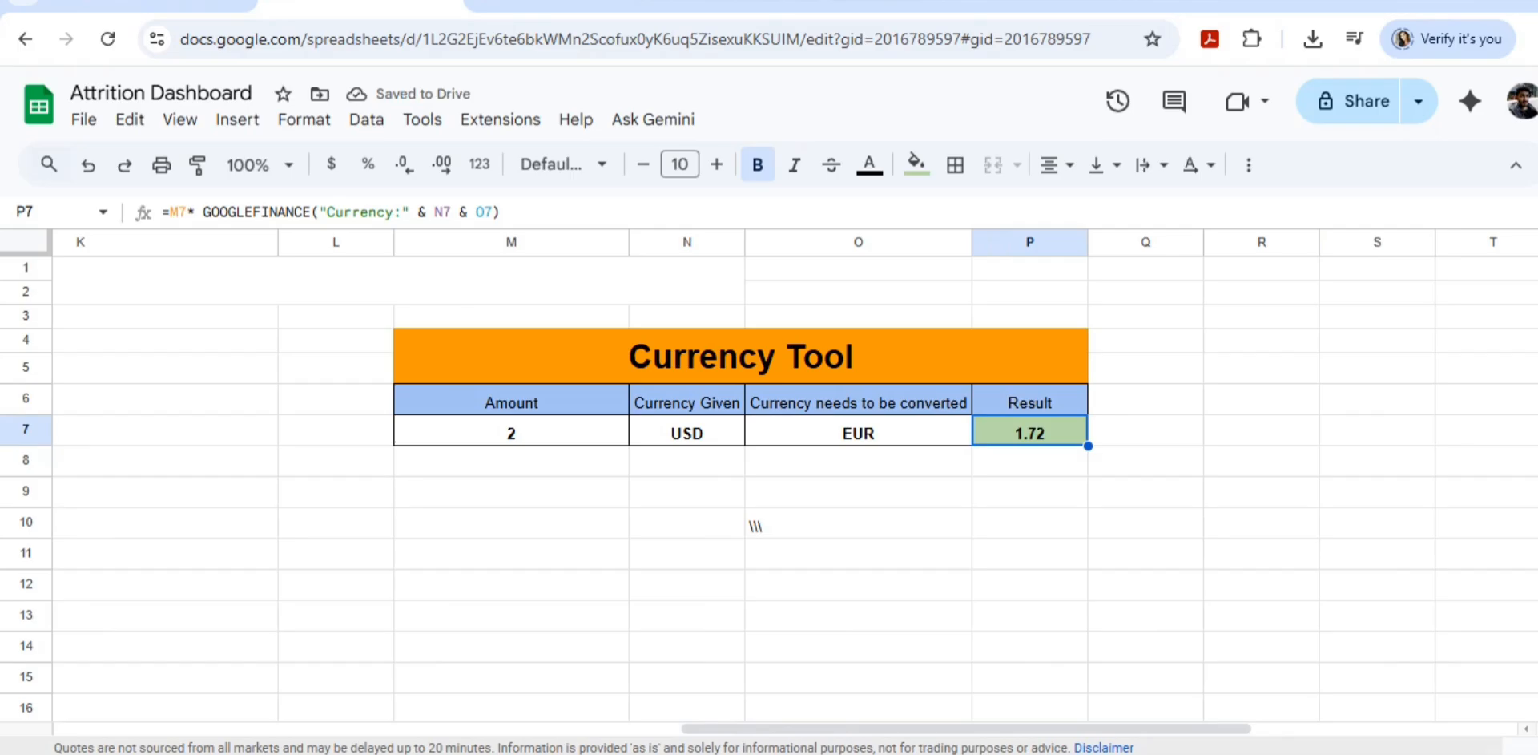
Step: Set the Currency Given to INR and the Amount in the Currency Tool to 1
click(686, 430)
text(INR)
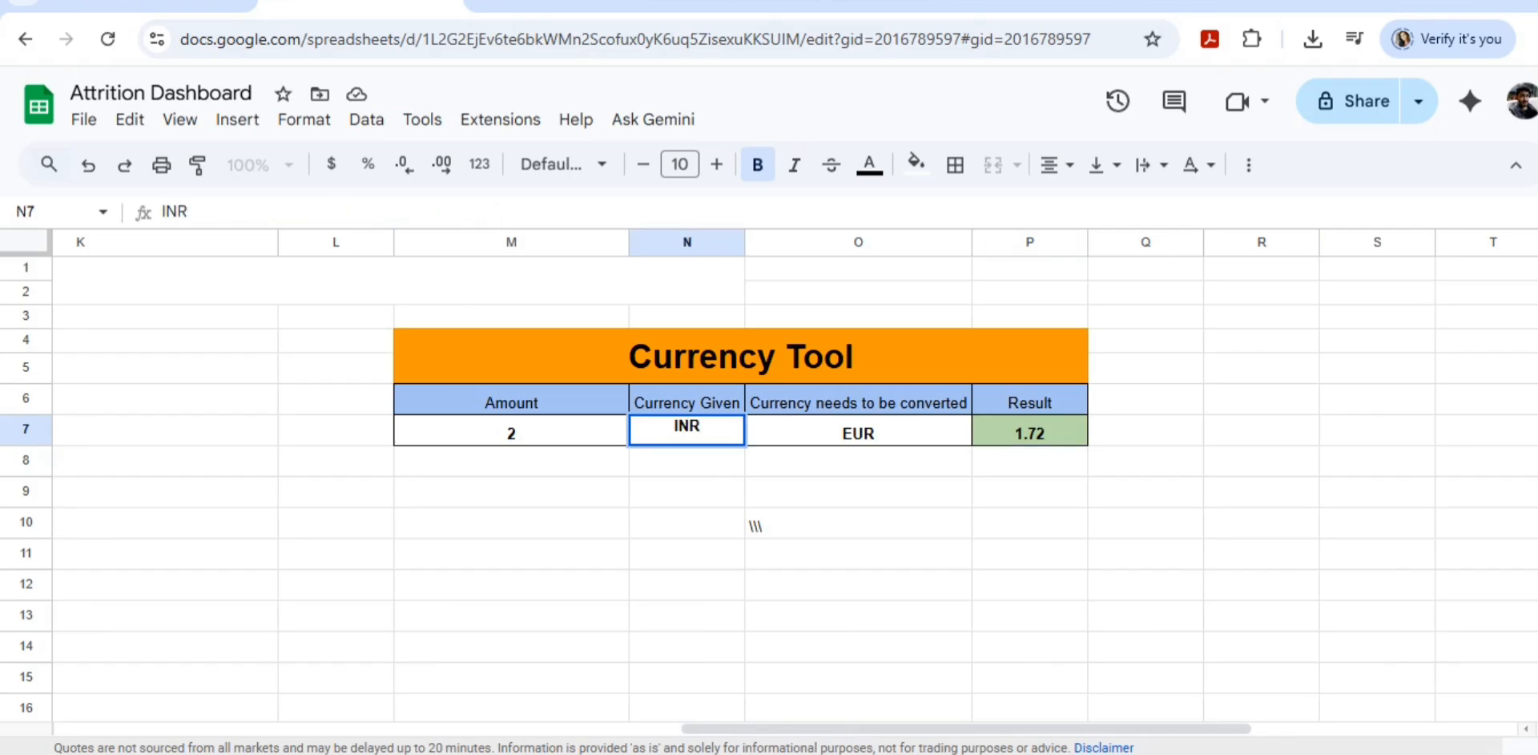
click(511, 431)
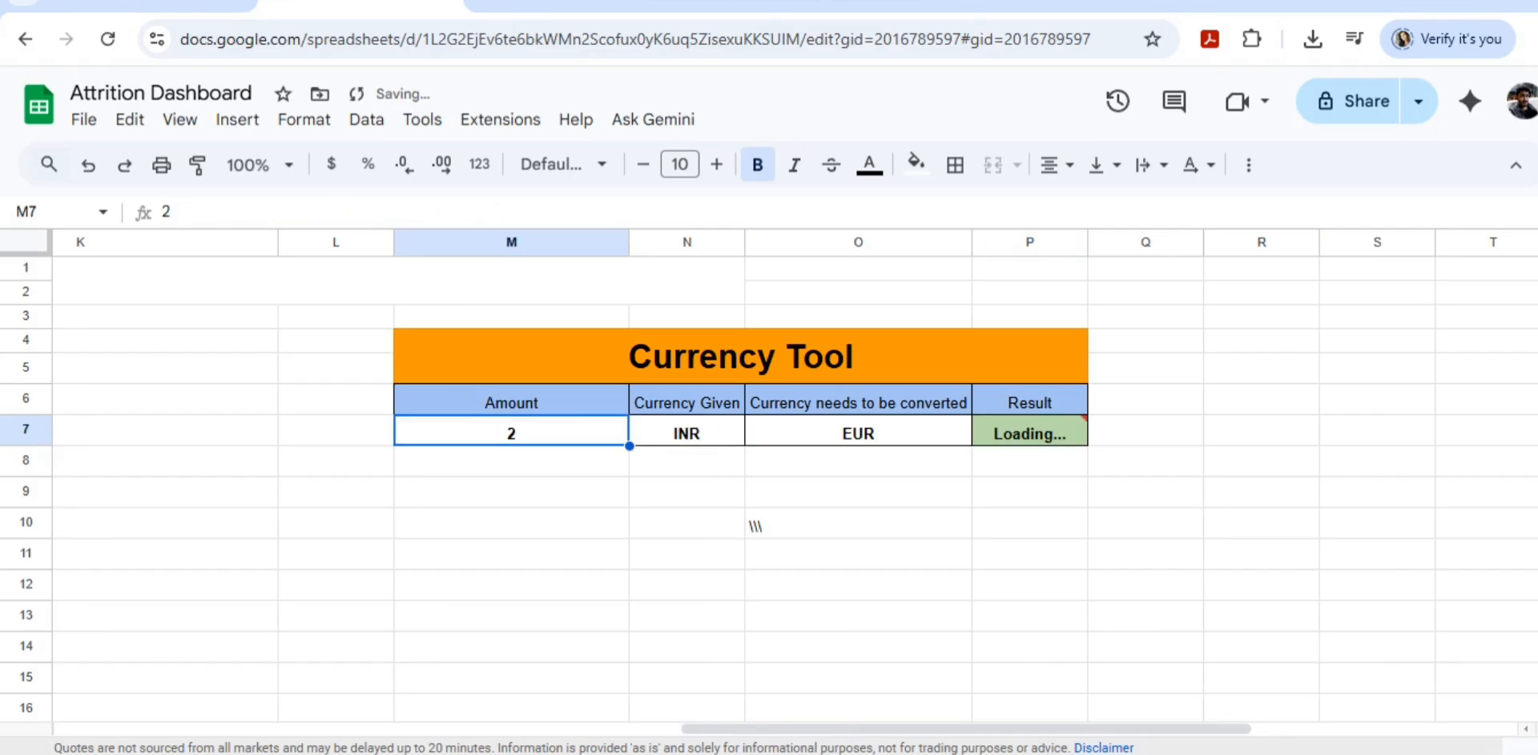
text(1)
click(686, 431)
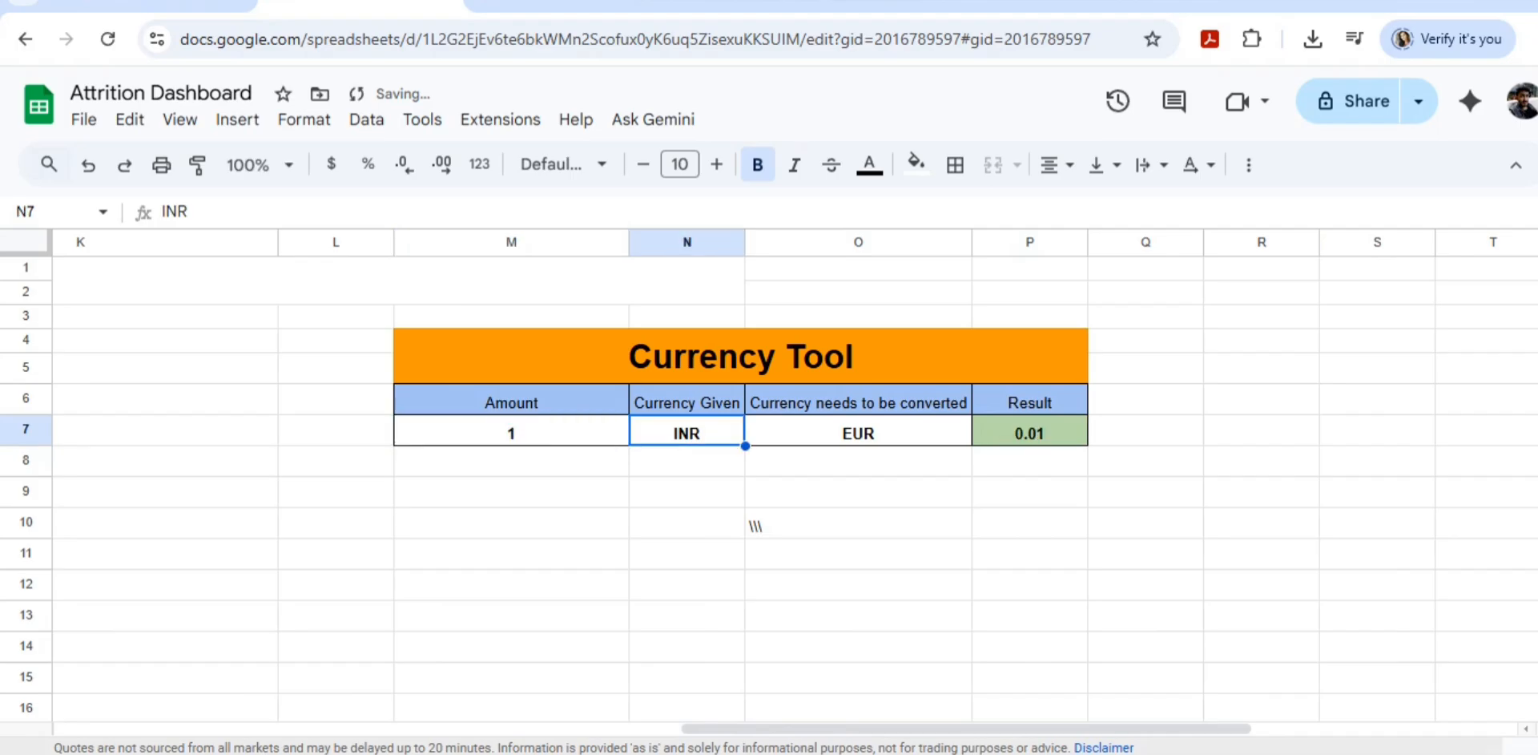
Step: Set the currency to be converted to USD
click(858, 431)
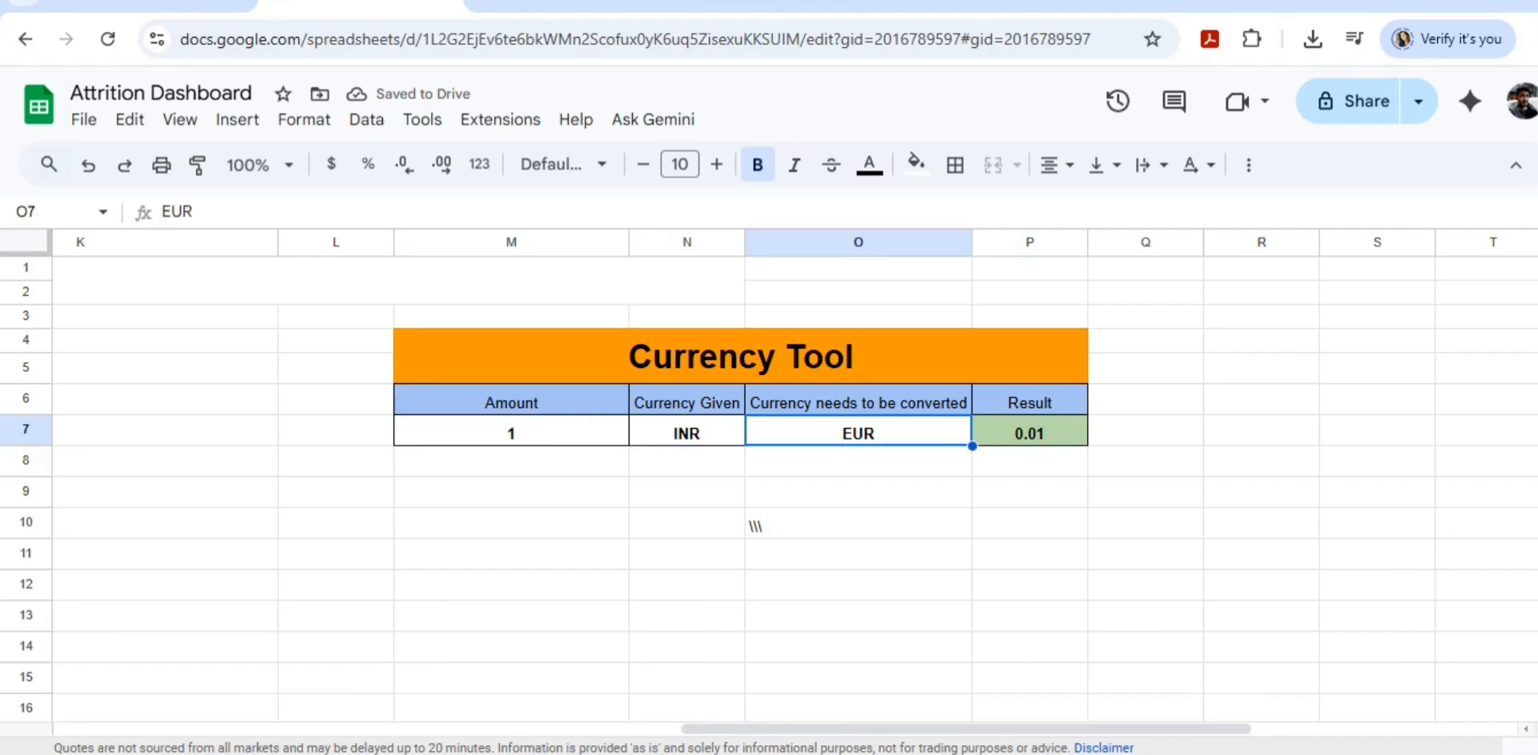
click(1030, 431)
click(858, 431)
text(USSD)
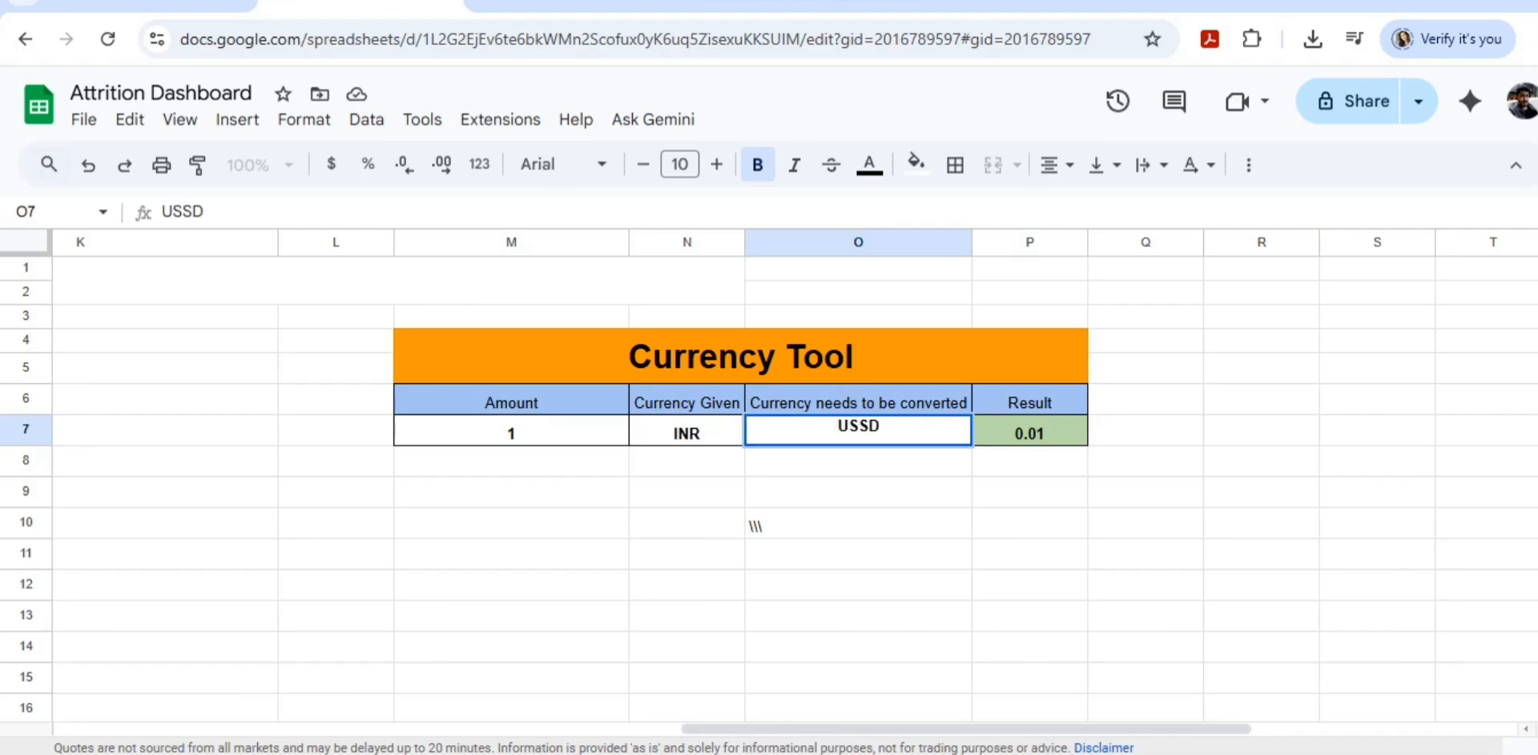
key(Right)
key(Right)
key(BackSpace)
key(Tab)
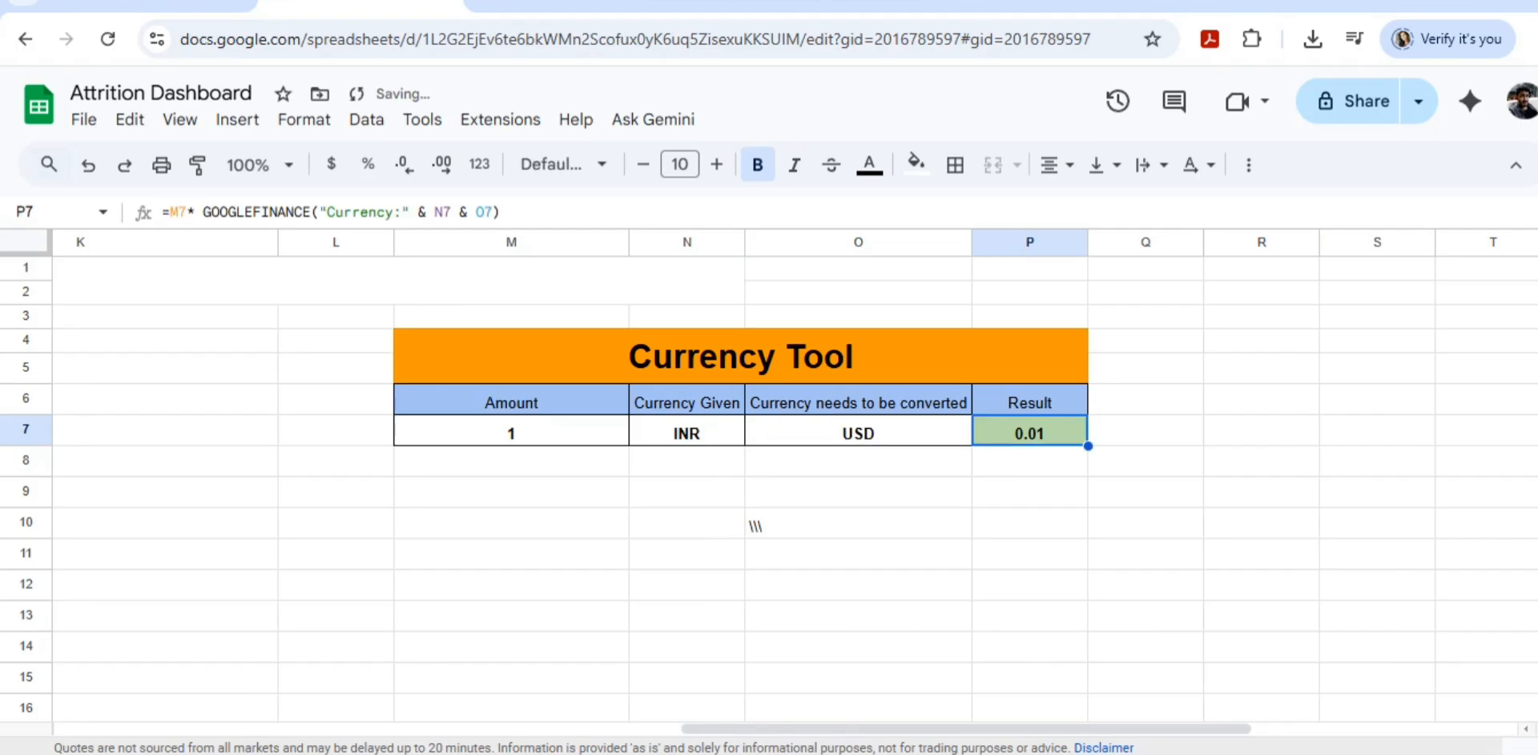
Step: Set the Currency Given to EUR to convert euros into US dollars
key(Right)
key(Left)
key(Left)
key(Left)
key(Left)
key(Right)
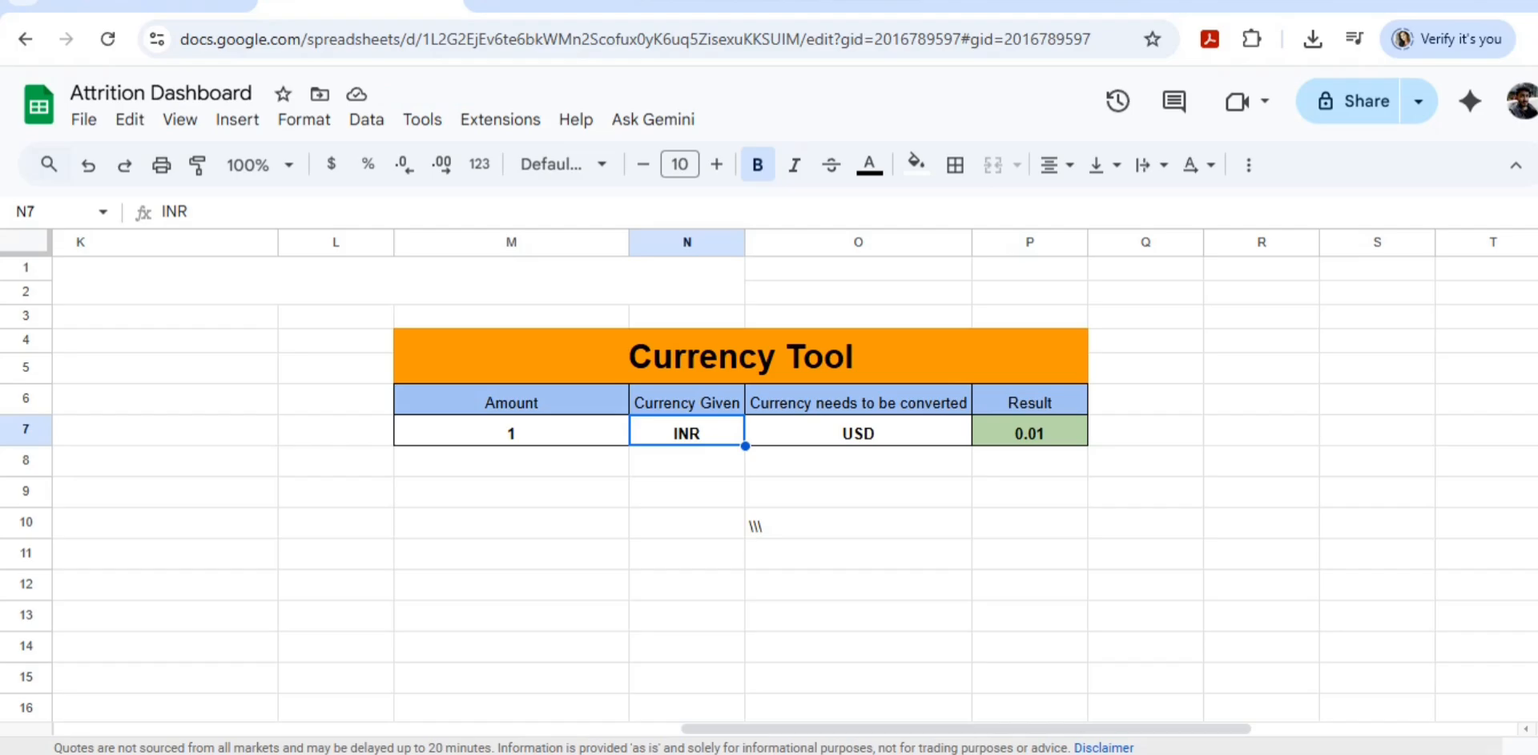
text(EUR)
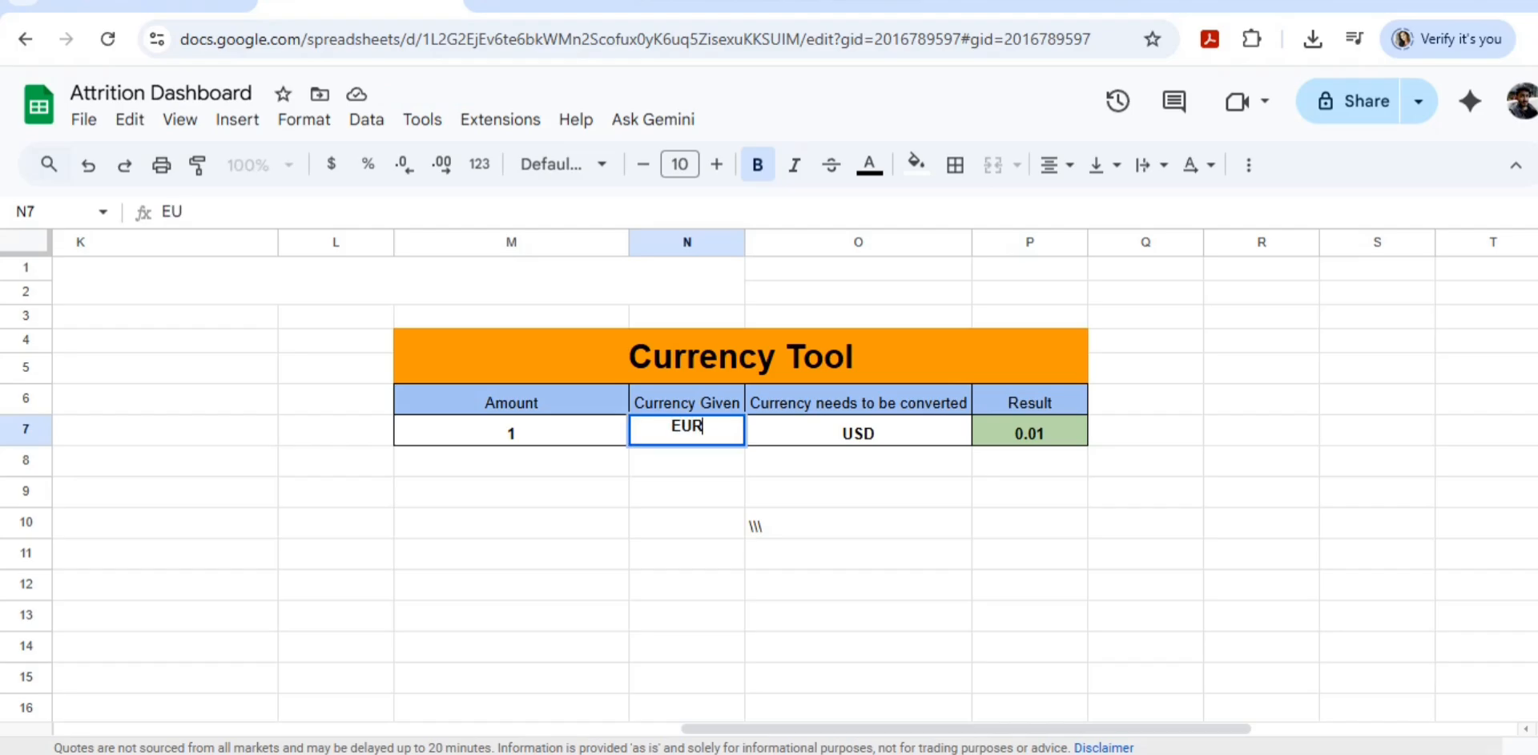
key(Right)
key(Right)
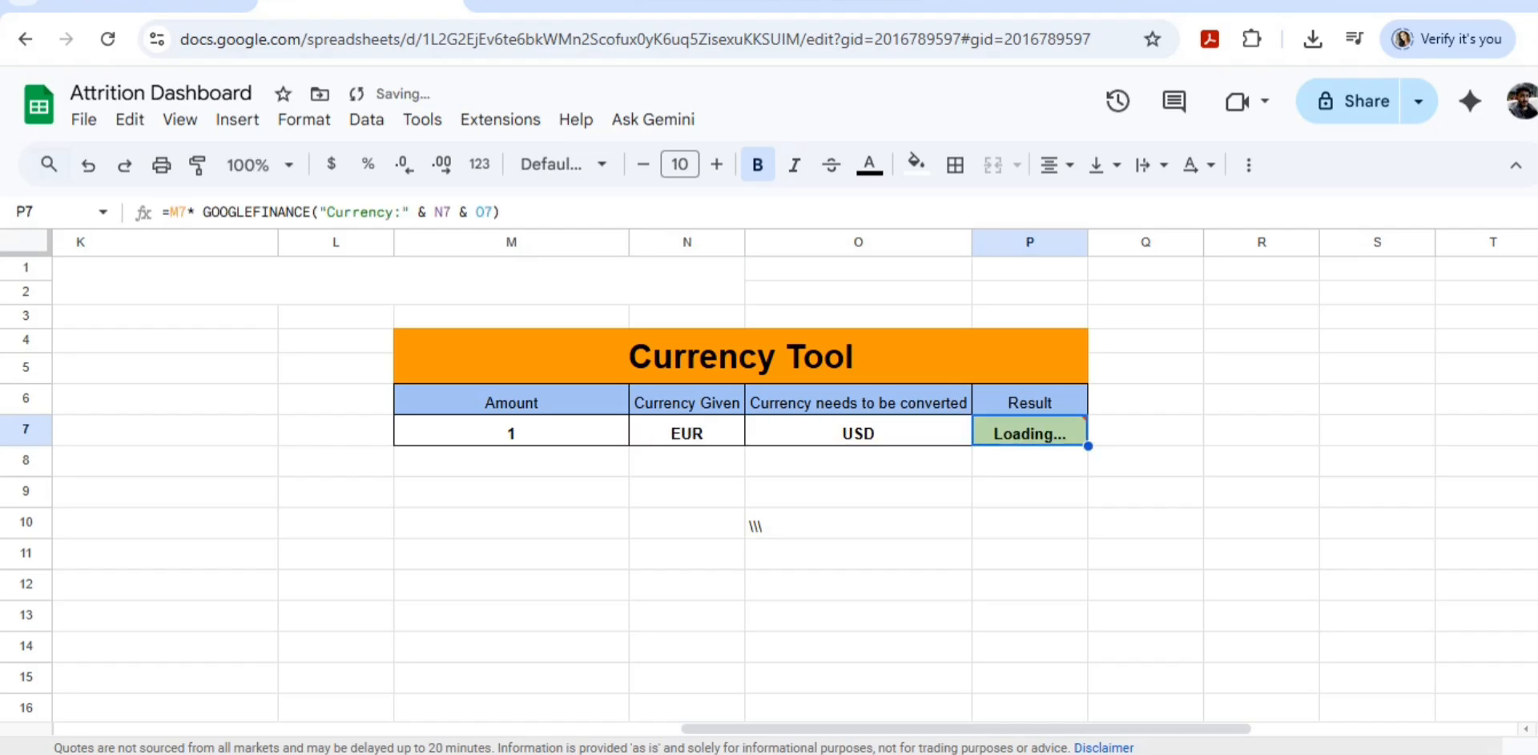
Step: Open the Result cell's GOOGLEFINANCE formula for review and leave it unchanged
key(Left)
key(Left)
key(Left)
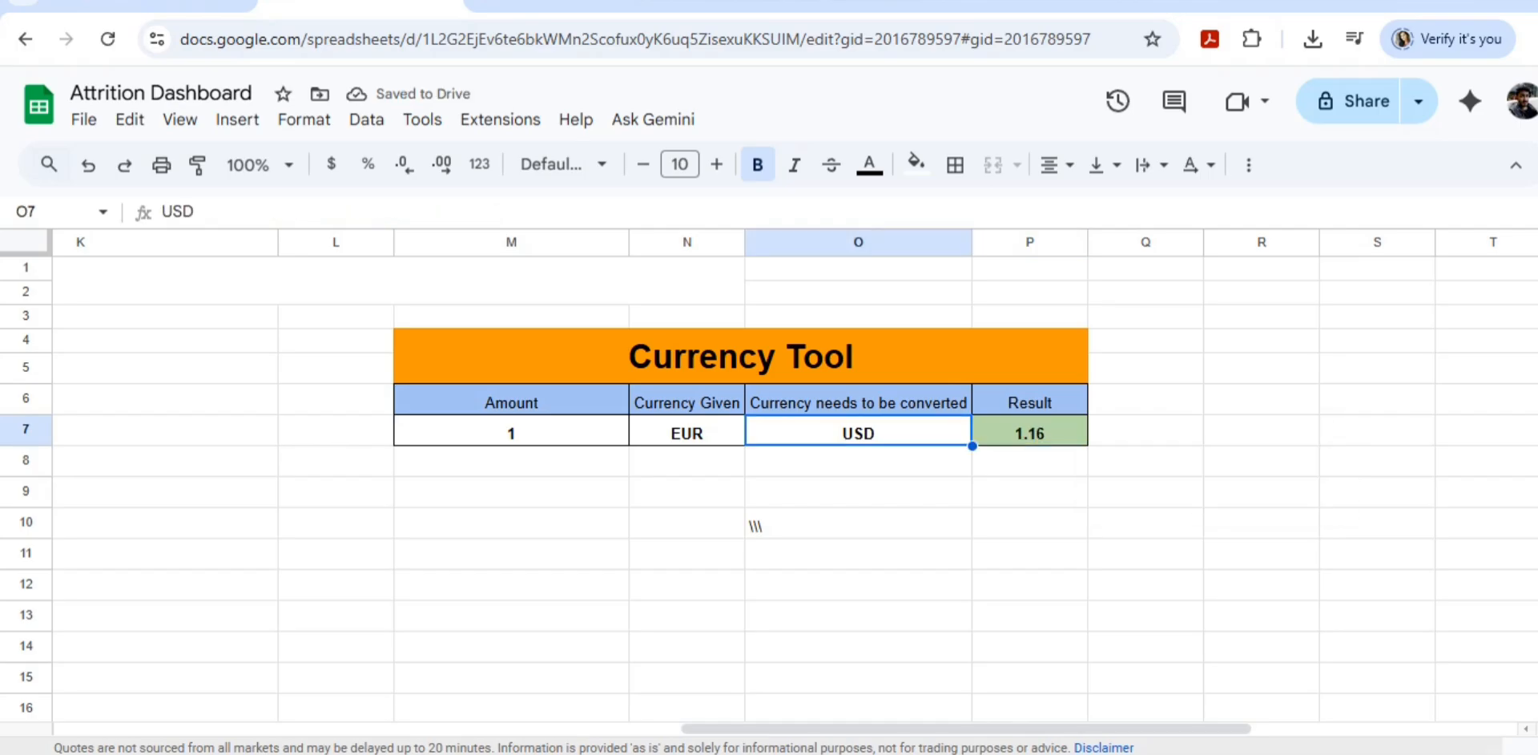
key(Right)
key(Right)
key(Right)
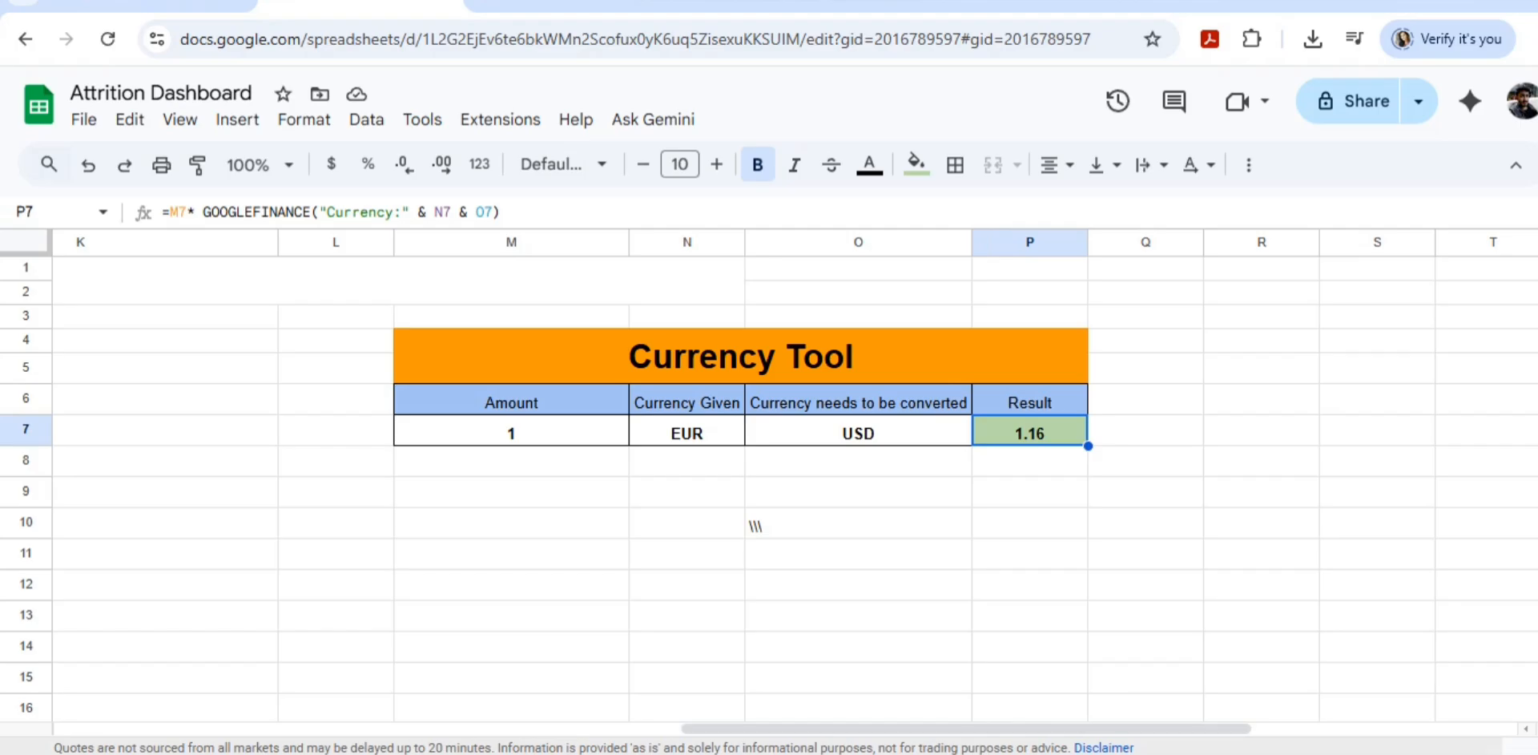
key(F2)
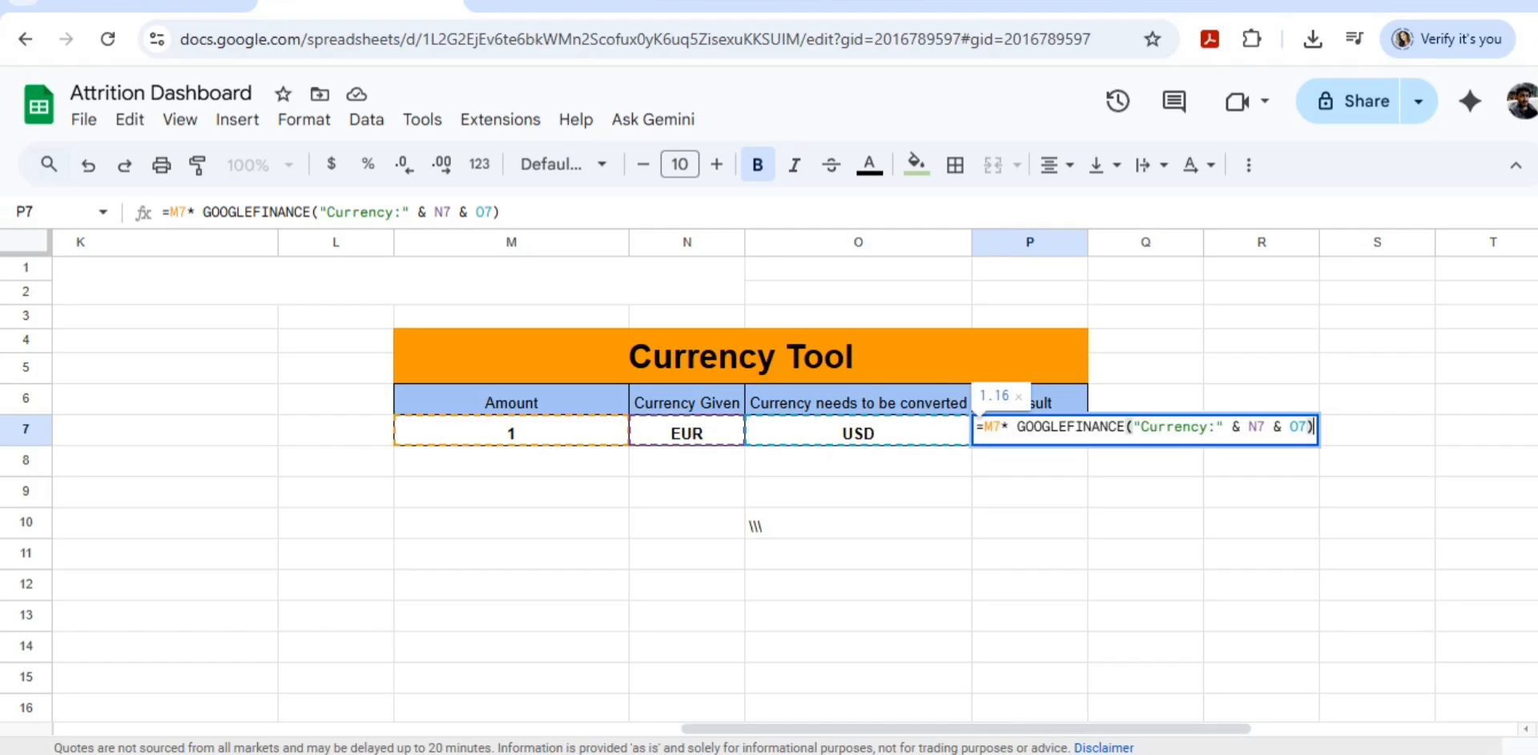
click(1029, 491)
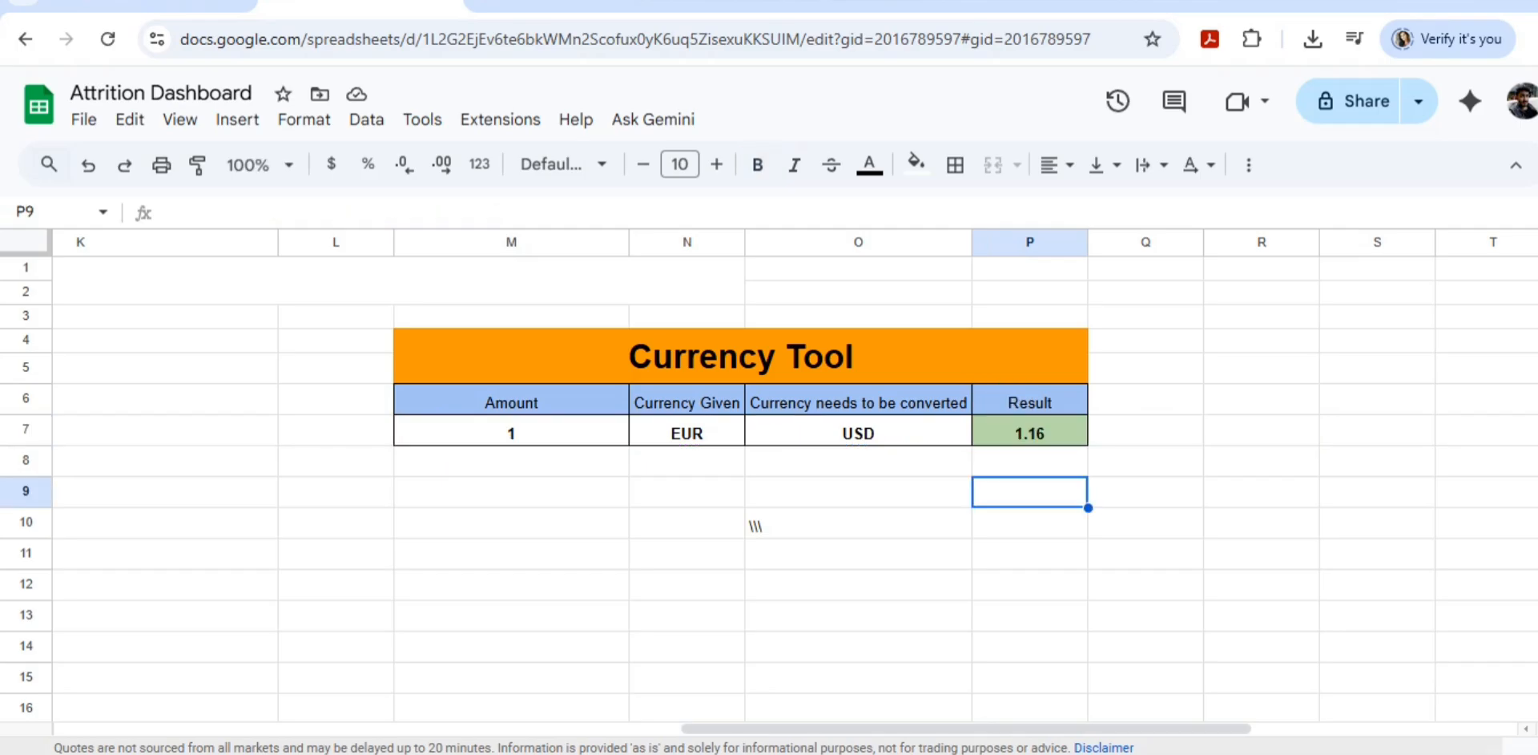